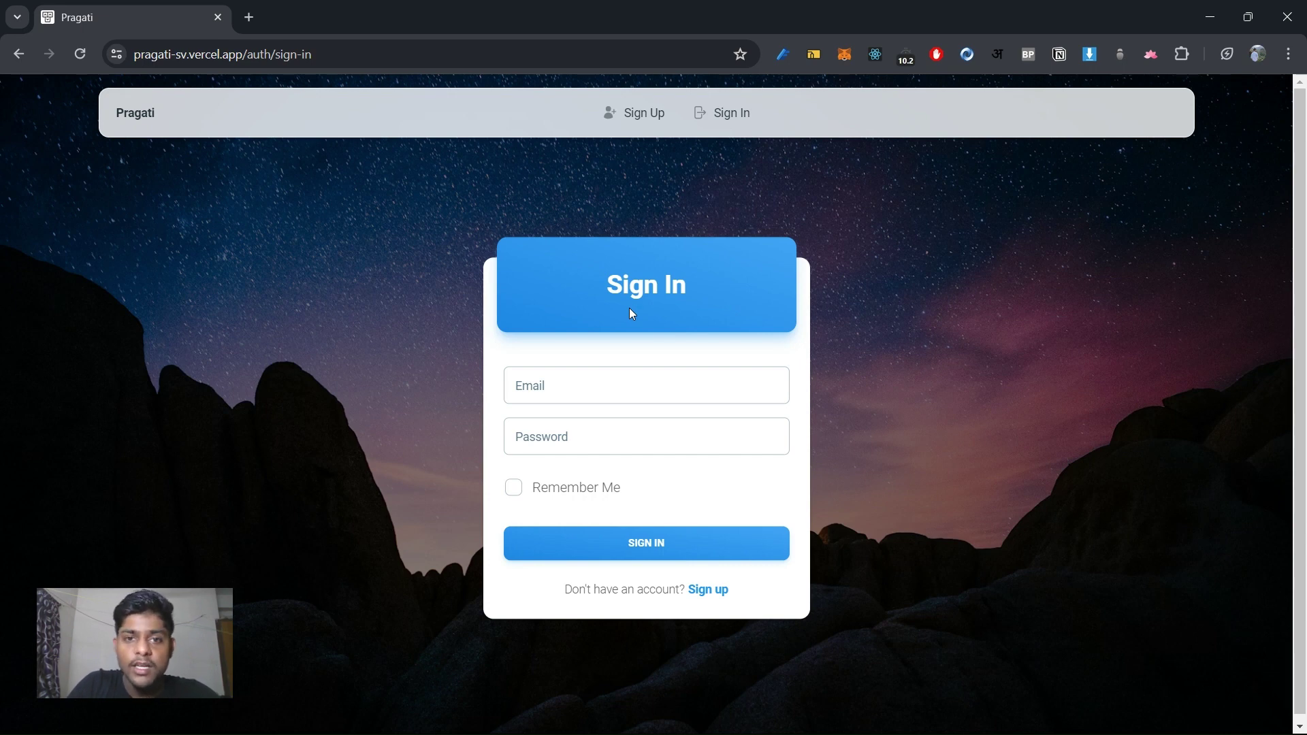
Sign in with the autofilled account email and its password to reach the dashboard.
left_click(625, 388)
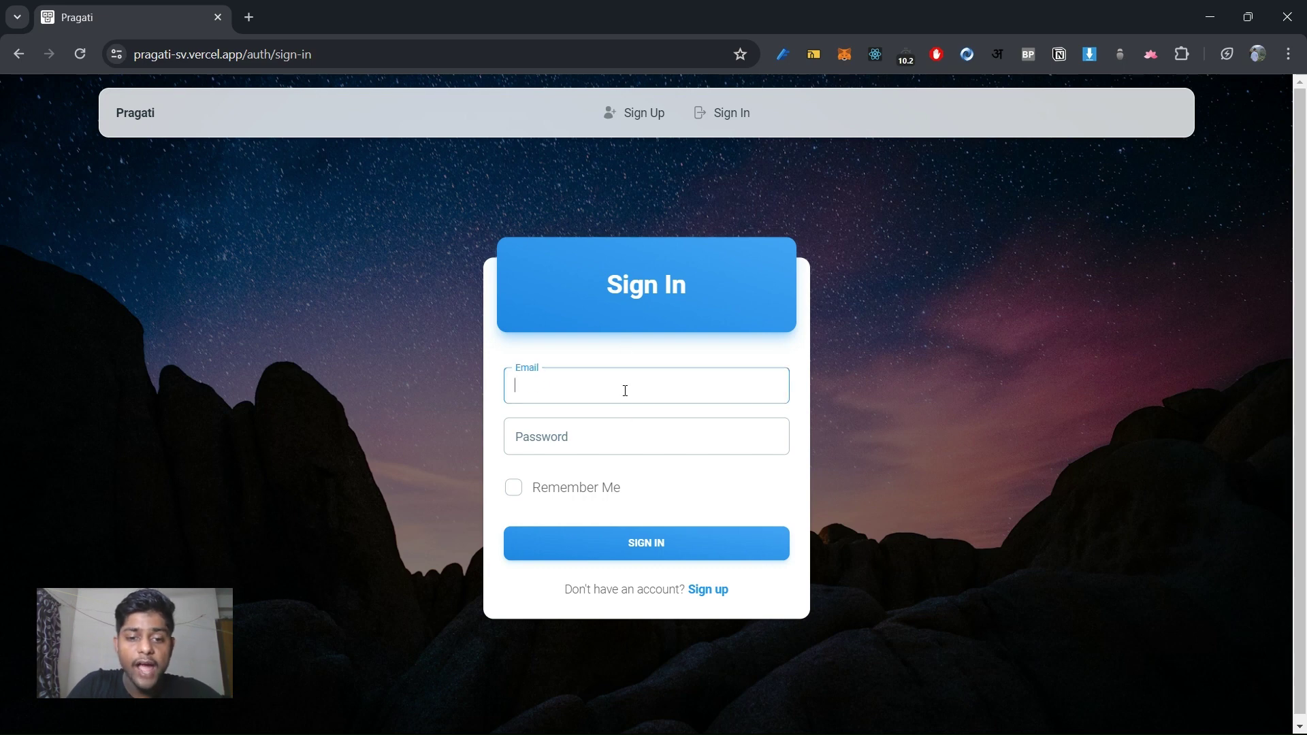
left_click(647, 428)
left_click(567, 453)
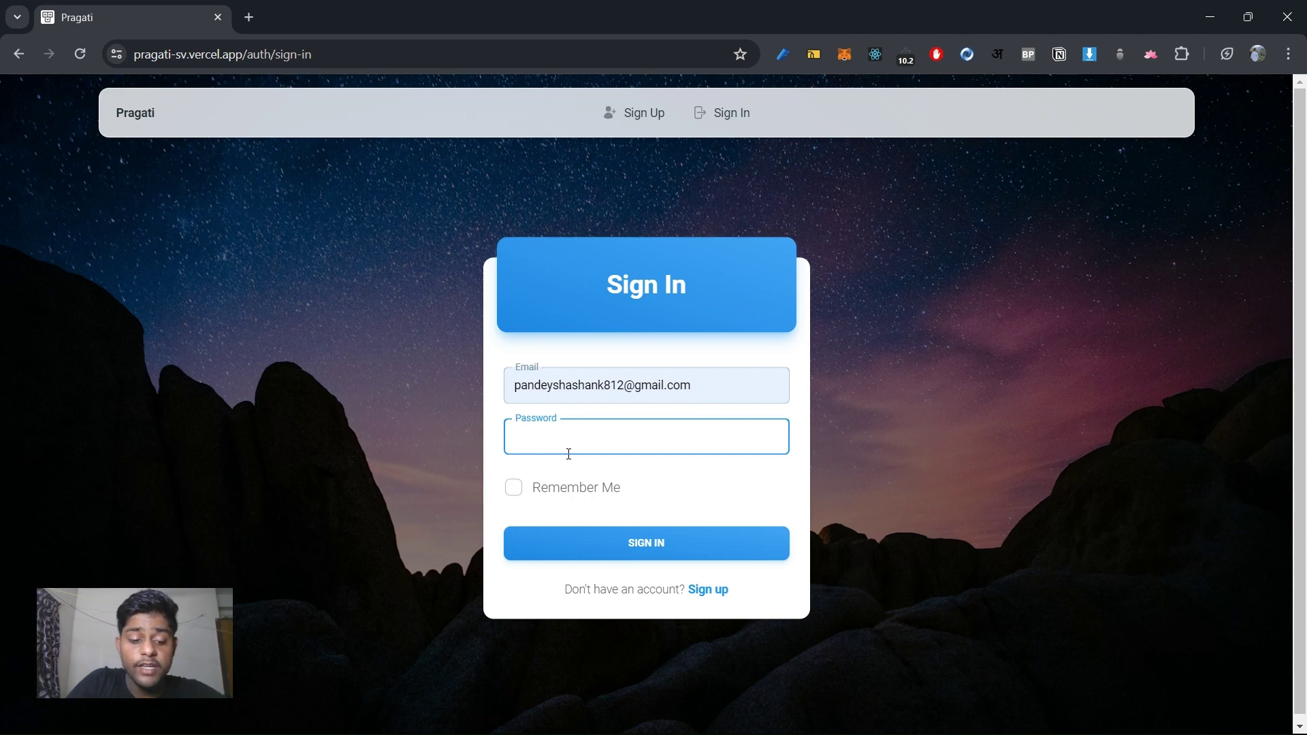
type("••")
key("BackSpace")
key("BackSpace")
type("••")
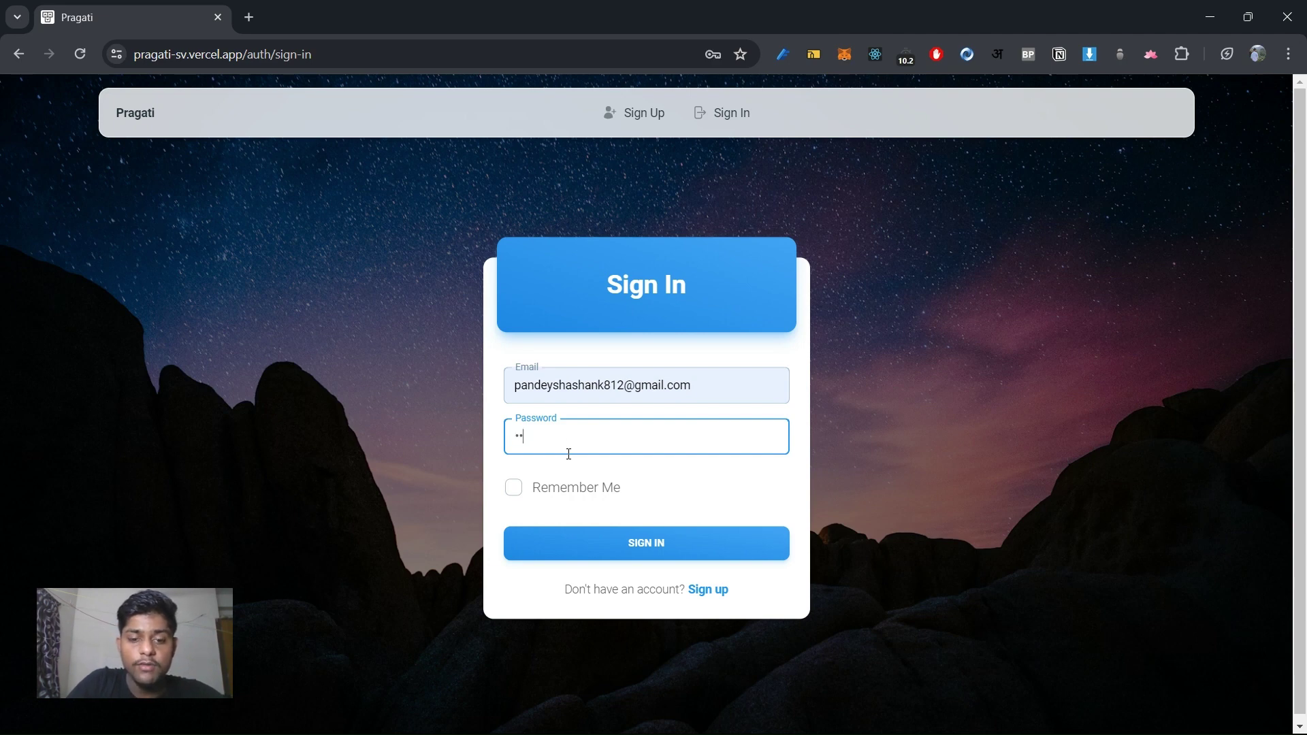
type("••••••")
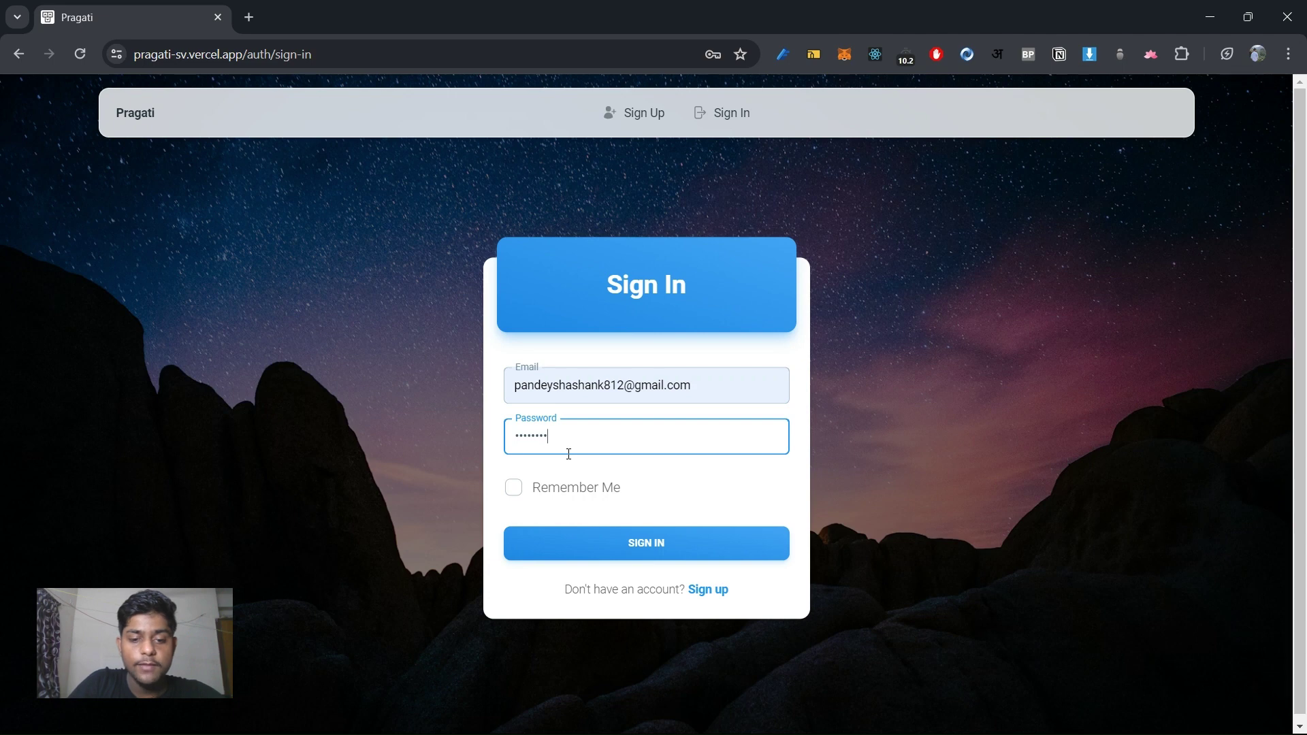
type("••")
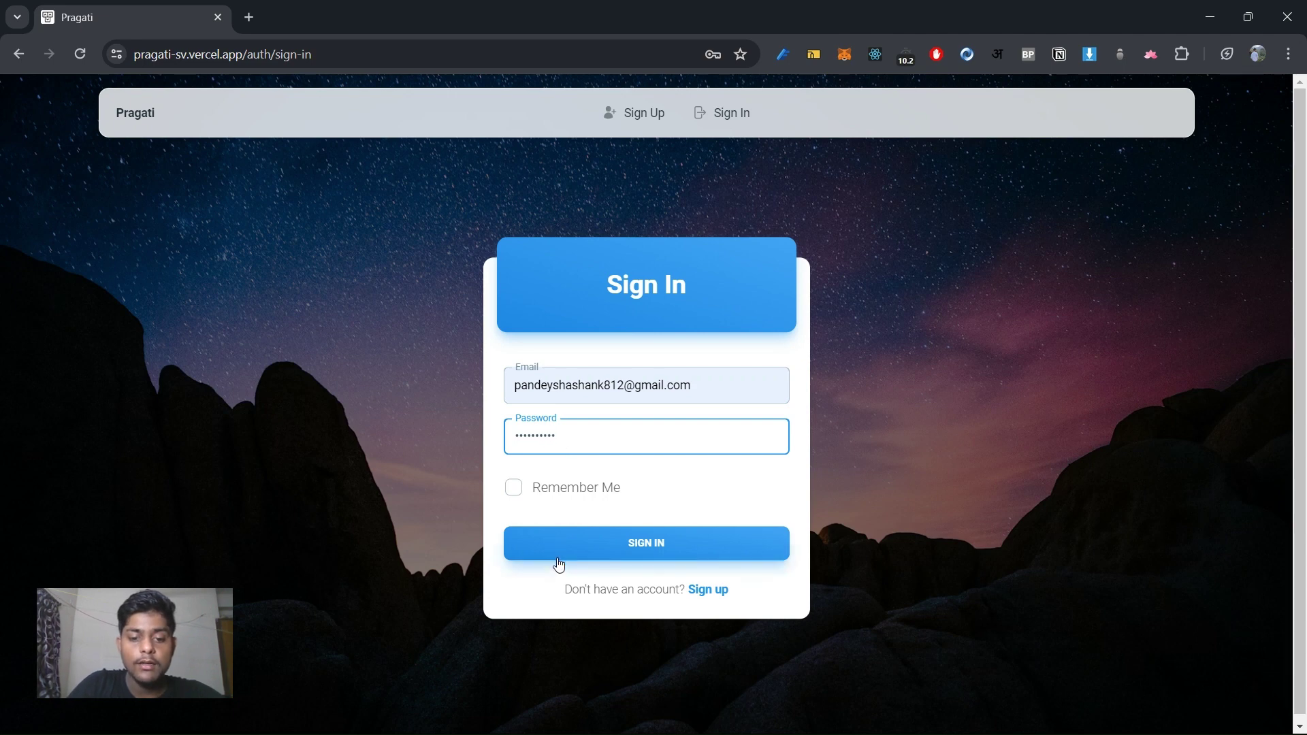
left_click(559, 563)
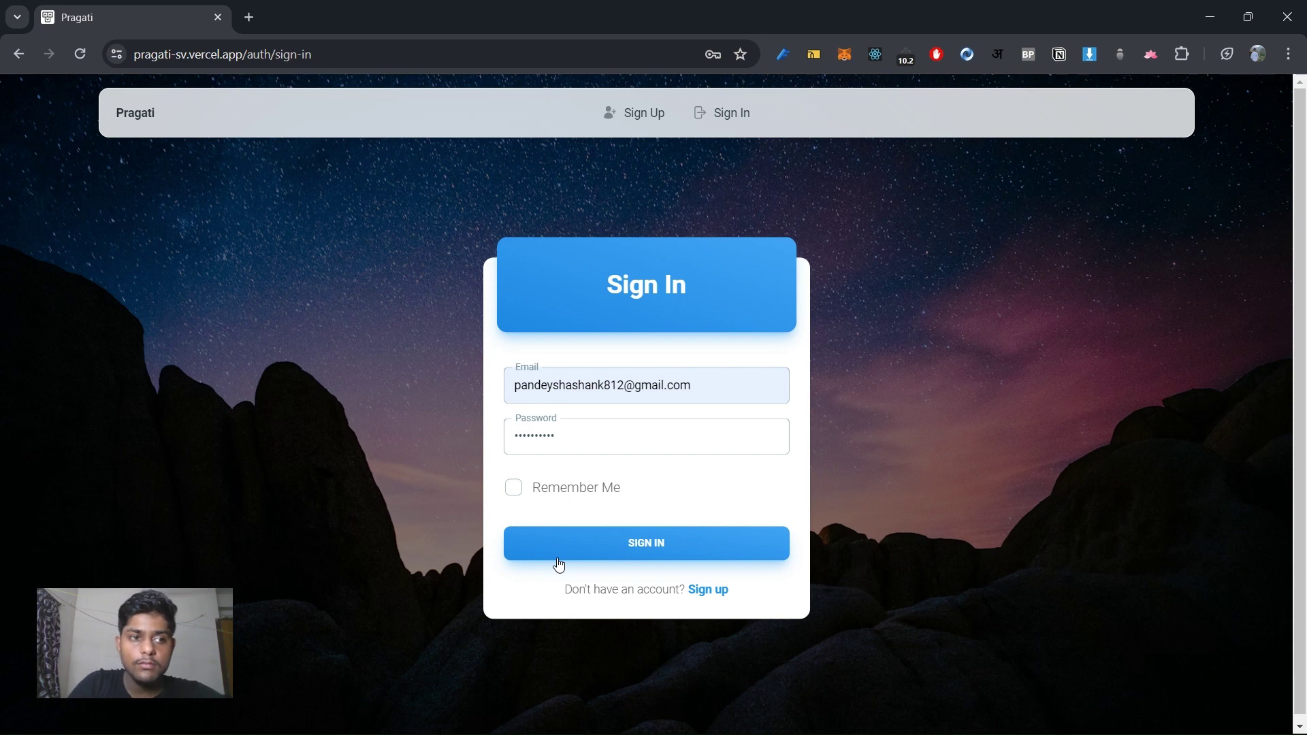
left_click(635, 553)
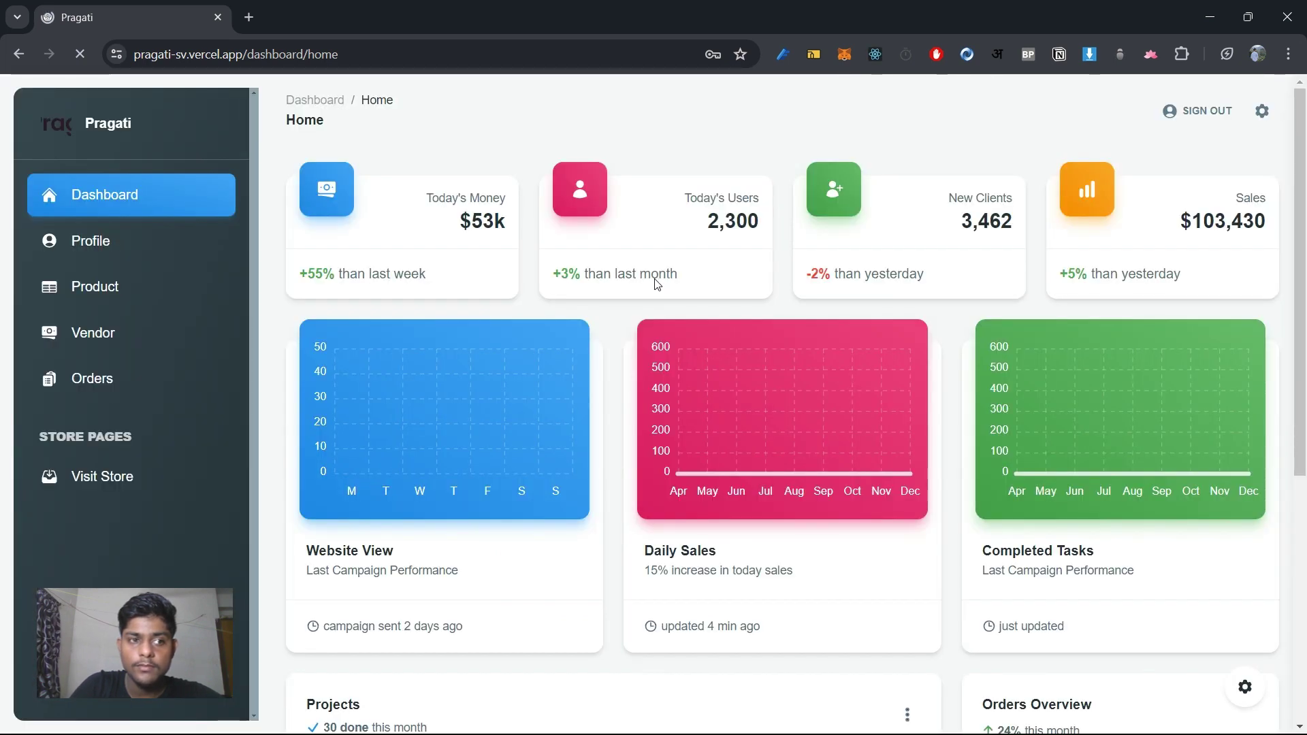
scroll(655, 283, "down", 2)
scroll(655, 284, "up", 2)
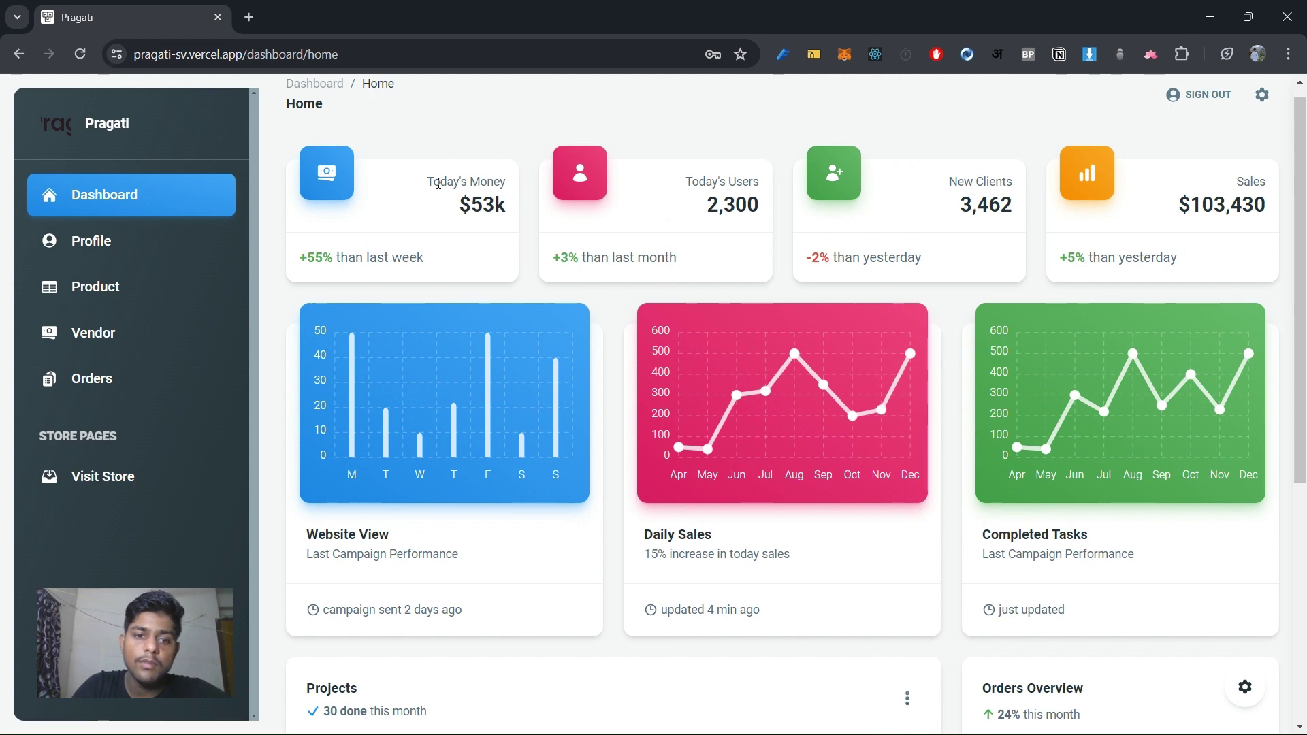
Highlight the dashboard's Today's Money $53k and Today's Users 2,300 figures.
left_click_drag(438, 182, 503, 215)
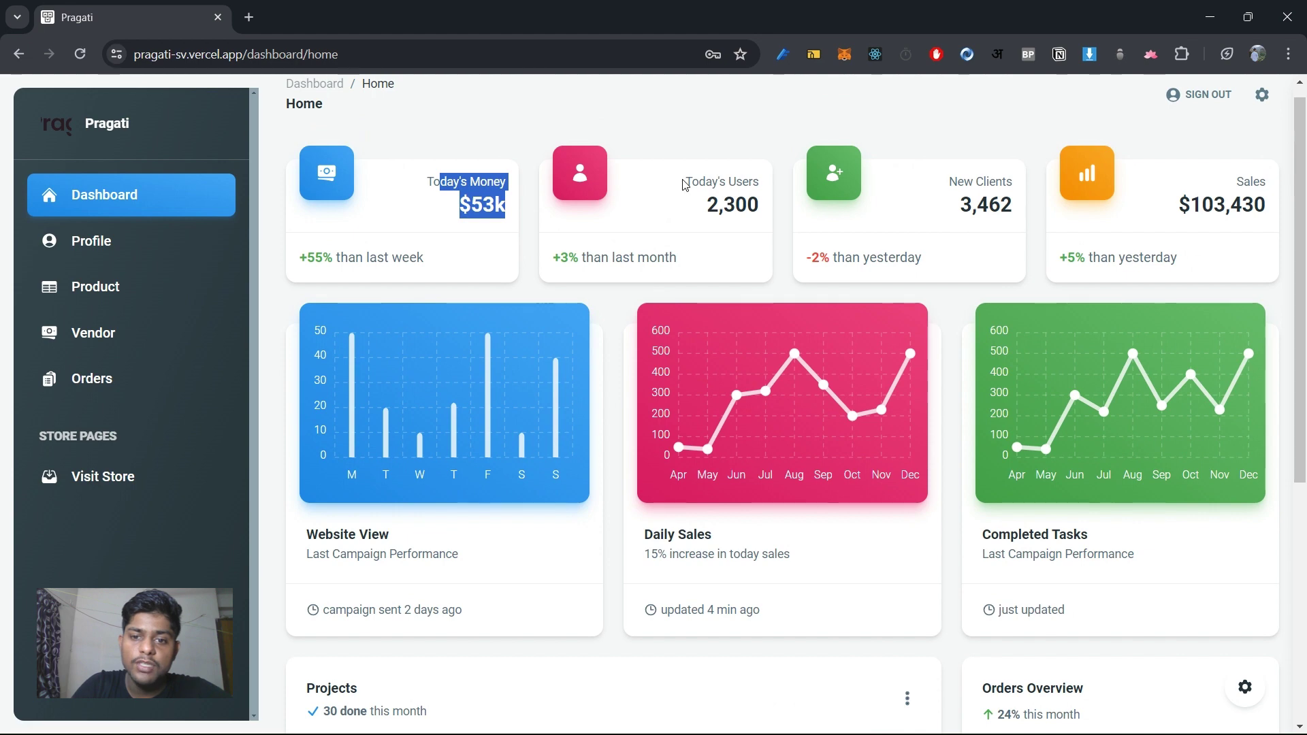
left_click_drag(685, 183, 783, 209)
left_click(782, 210)
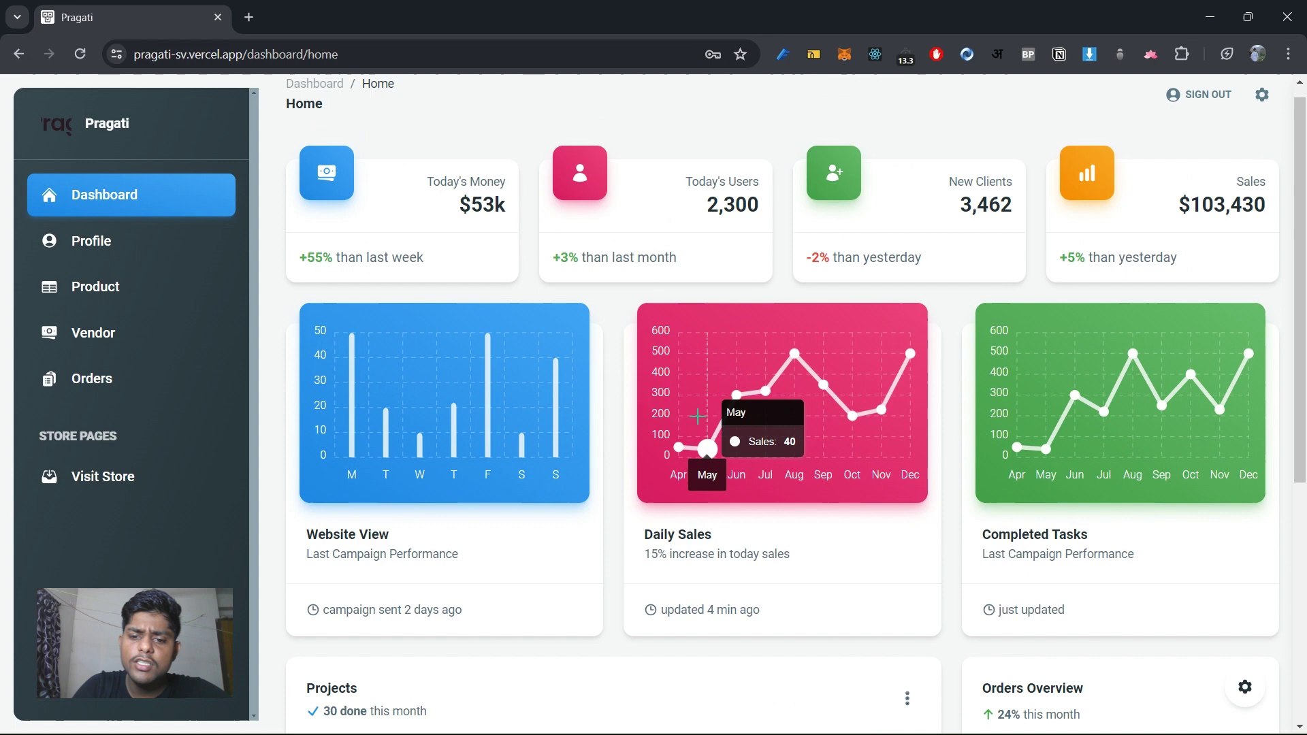
mouse_move(706, 448)
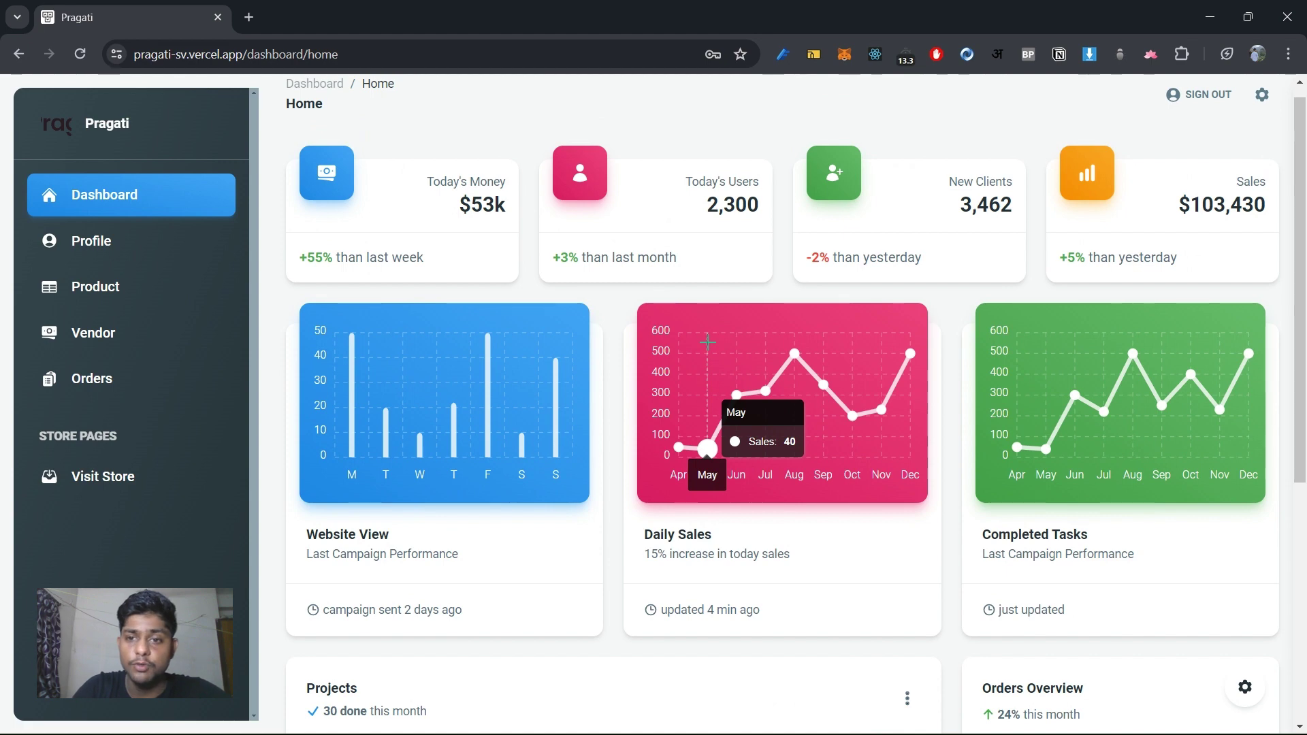
scroll(987, 373, "up", 1)
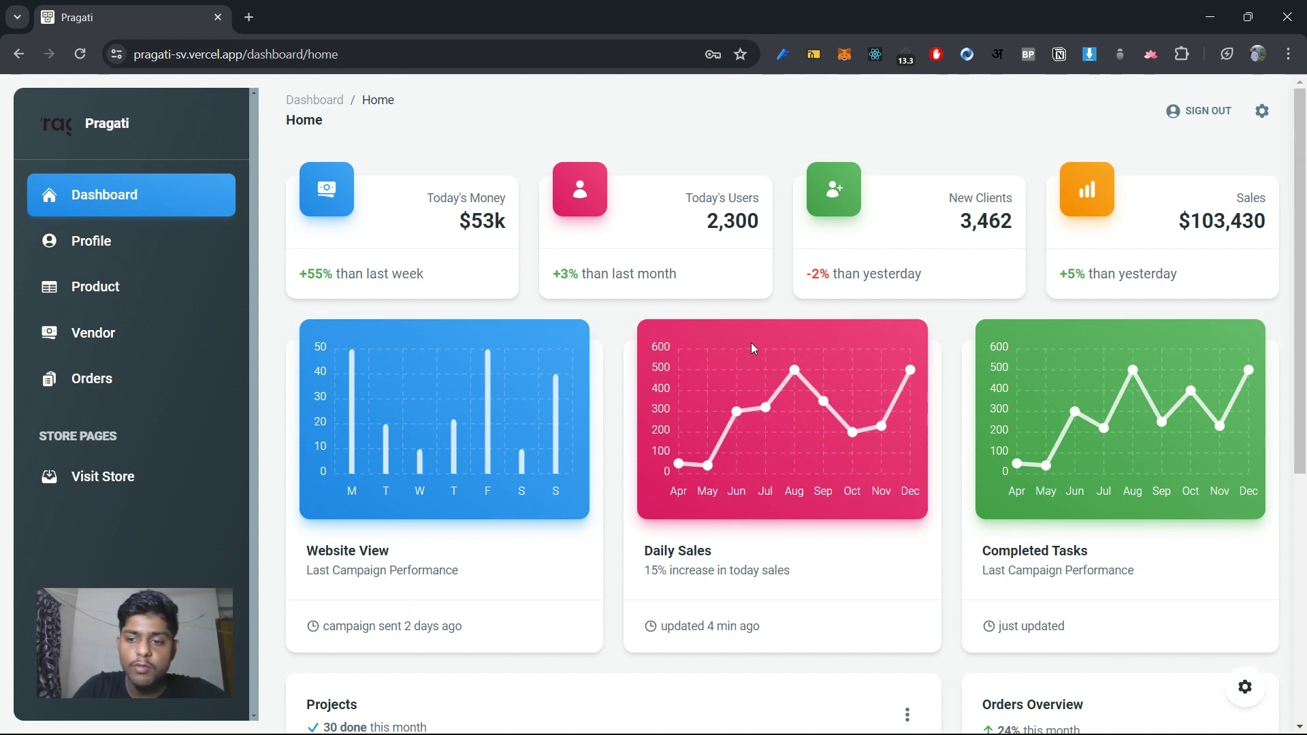
scroll(751, 349, "down", 3)
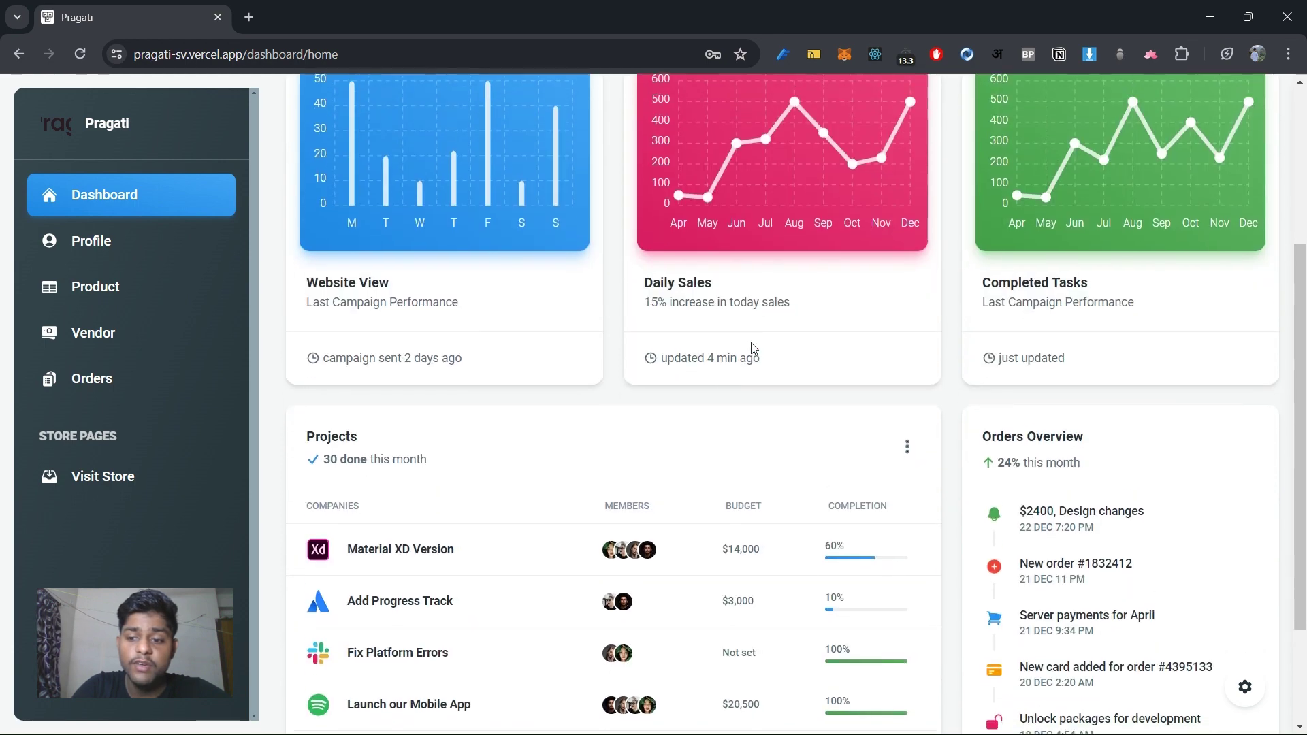
scroll(751, 349, "up", 3)
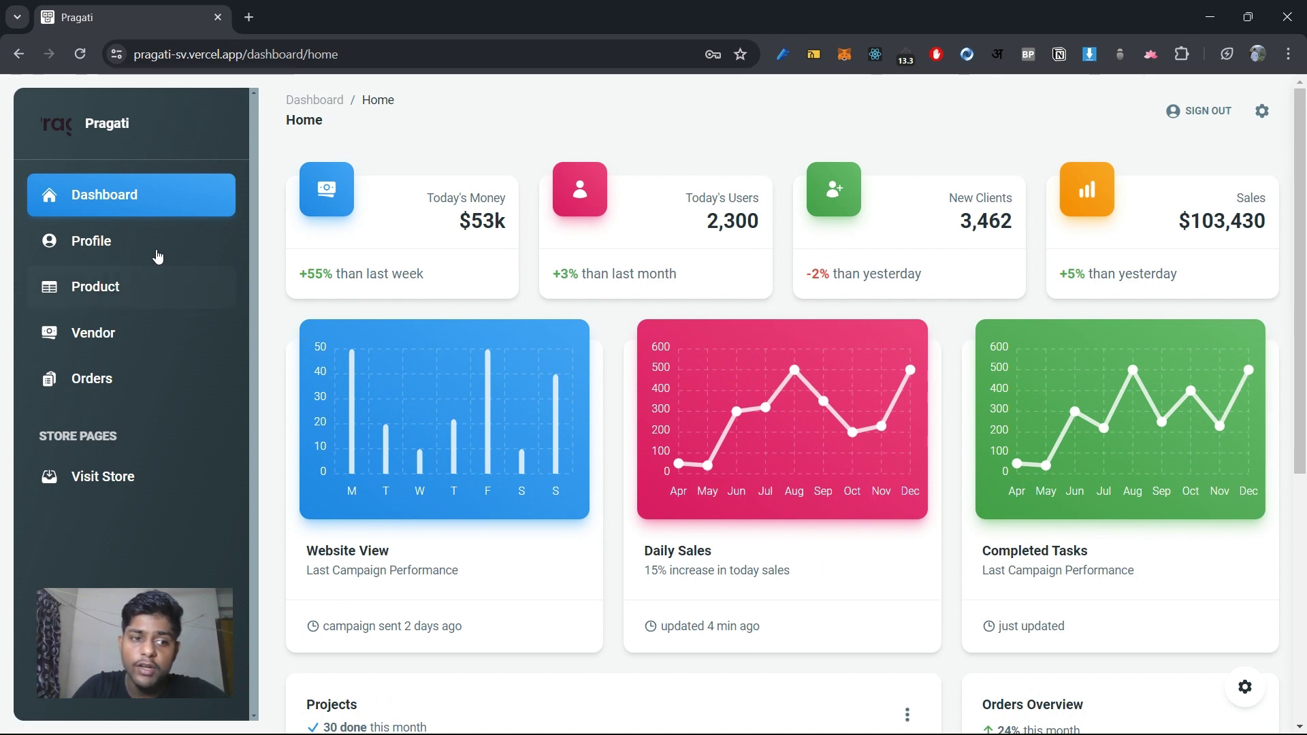
Show the Profile page with the saved business details filled in.
left_click(123, 239)
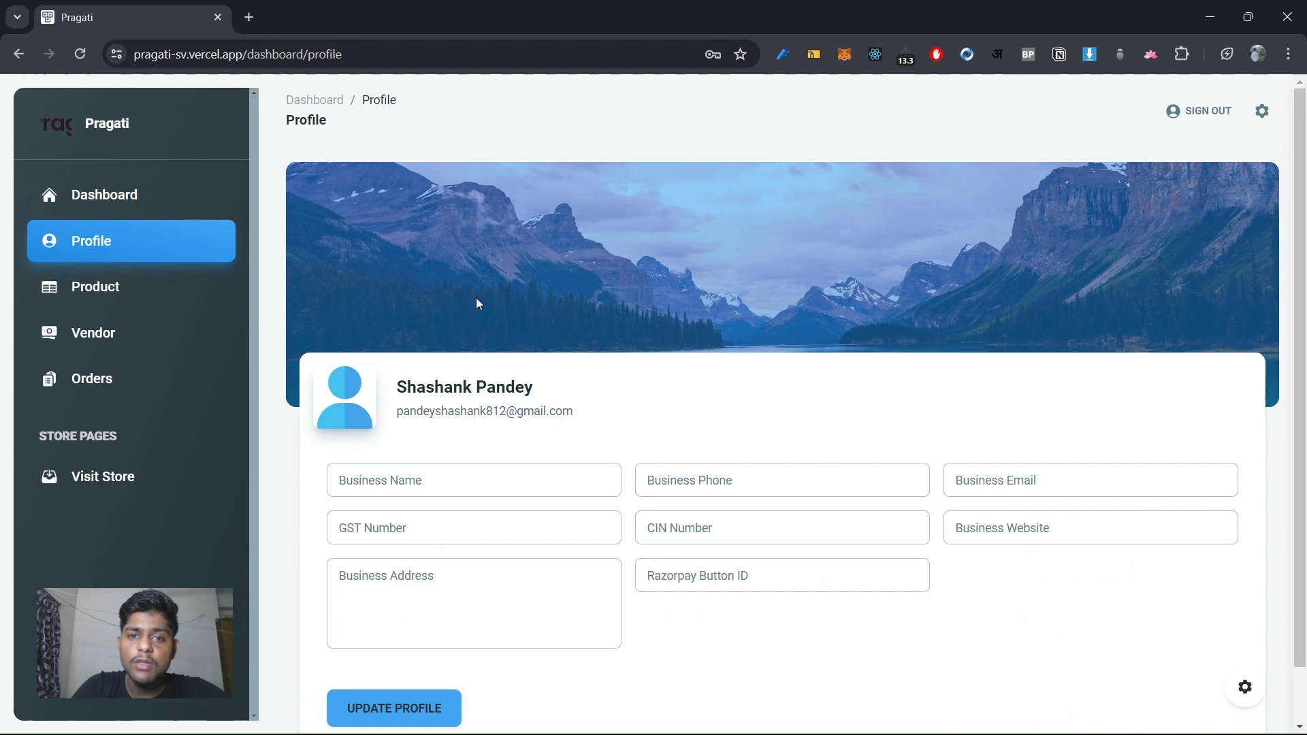
scroll(605, 362, "down", 1)
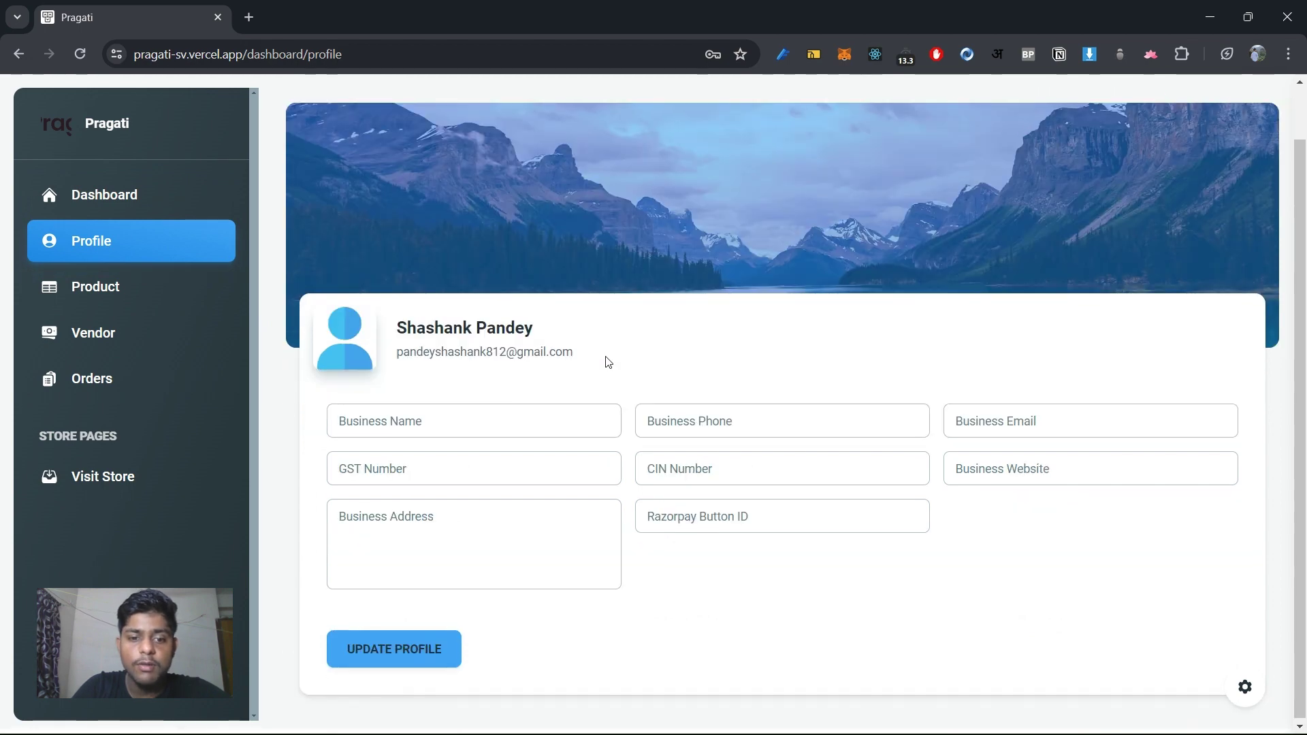
left_click(542, 427)
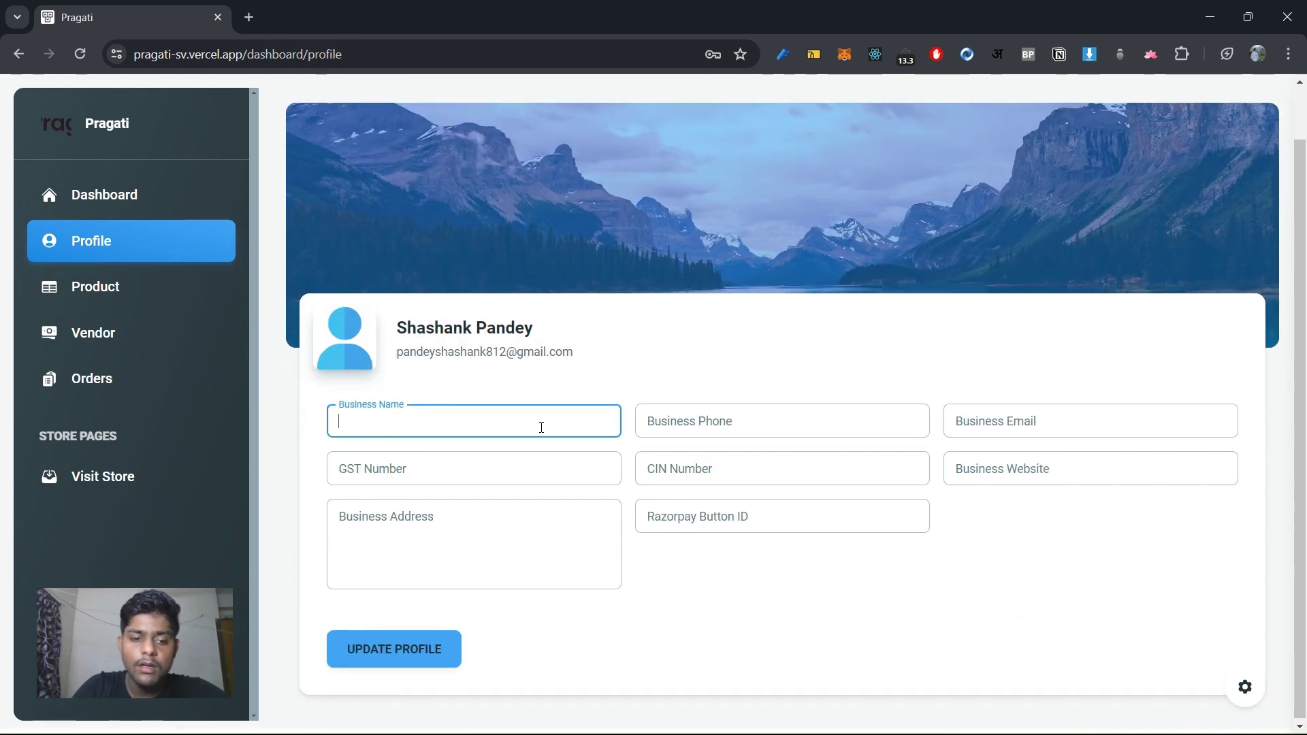
type("Pragati Exclusive Store")
left_click(578, 370)
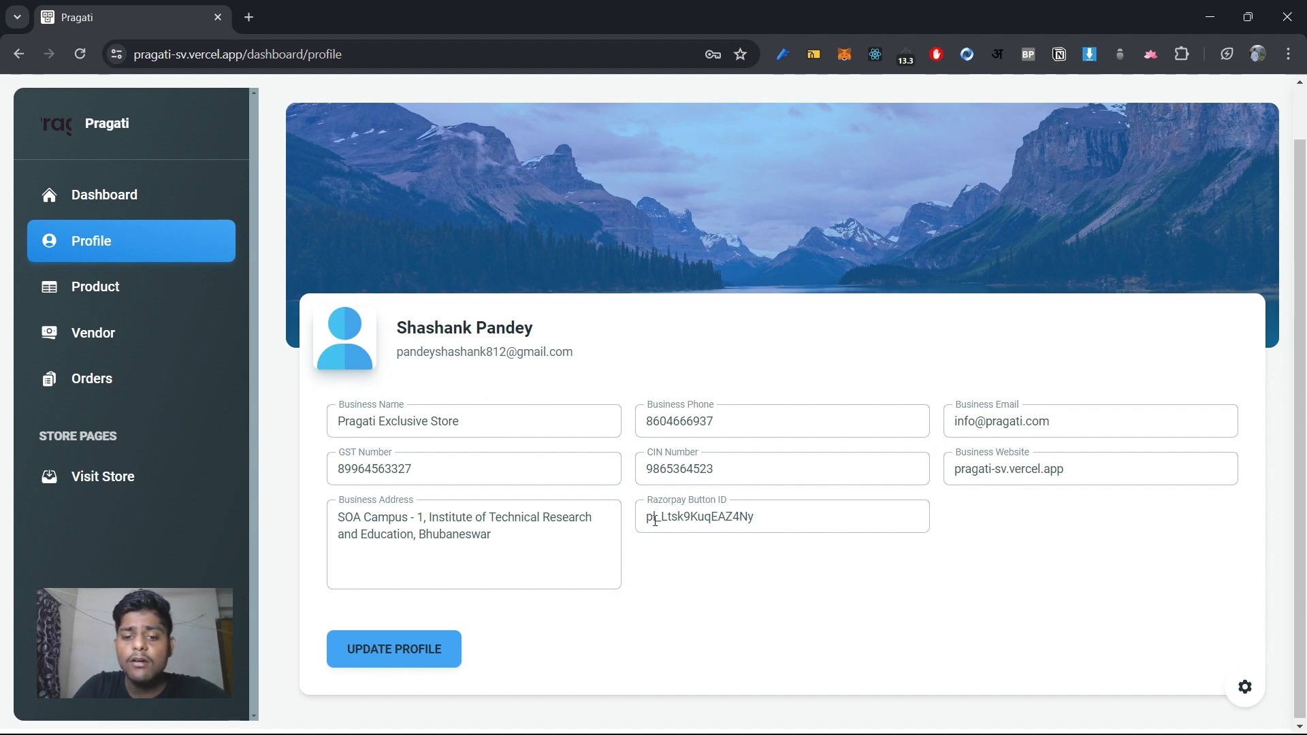
Point out the Razorpay Button ID and save the updated business profile.
mouse_move(653, 520)
left_mouse_down()
mouse_move(776, 522)
mouse_move(636, 516)
left_mouse_up()
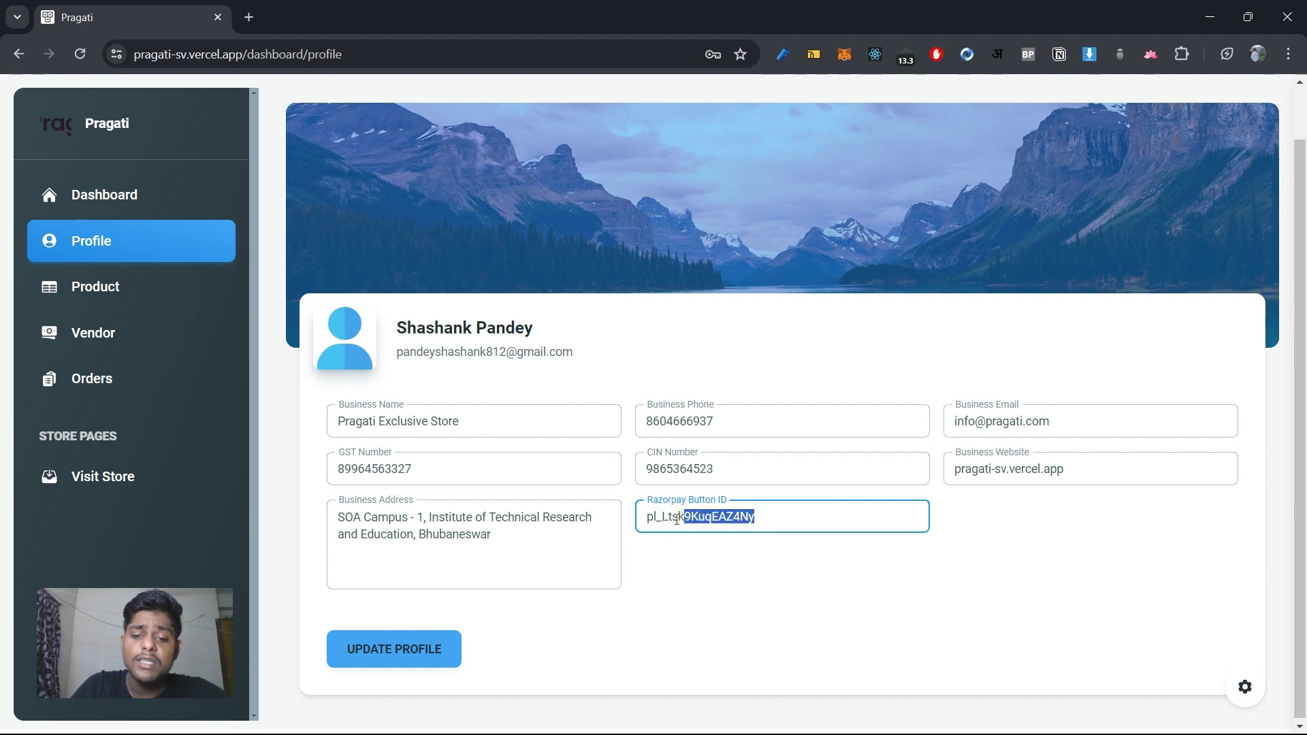
left_click(636, 516)
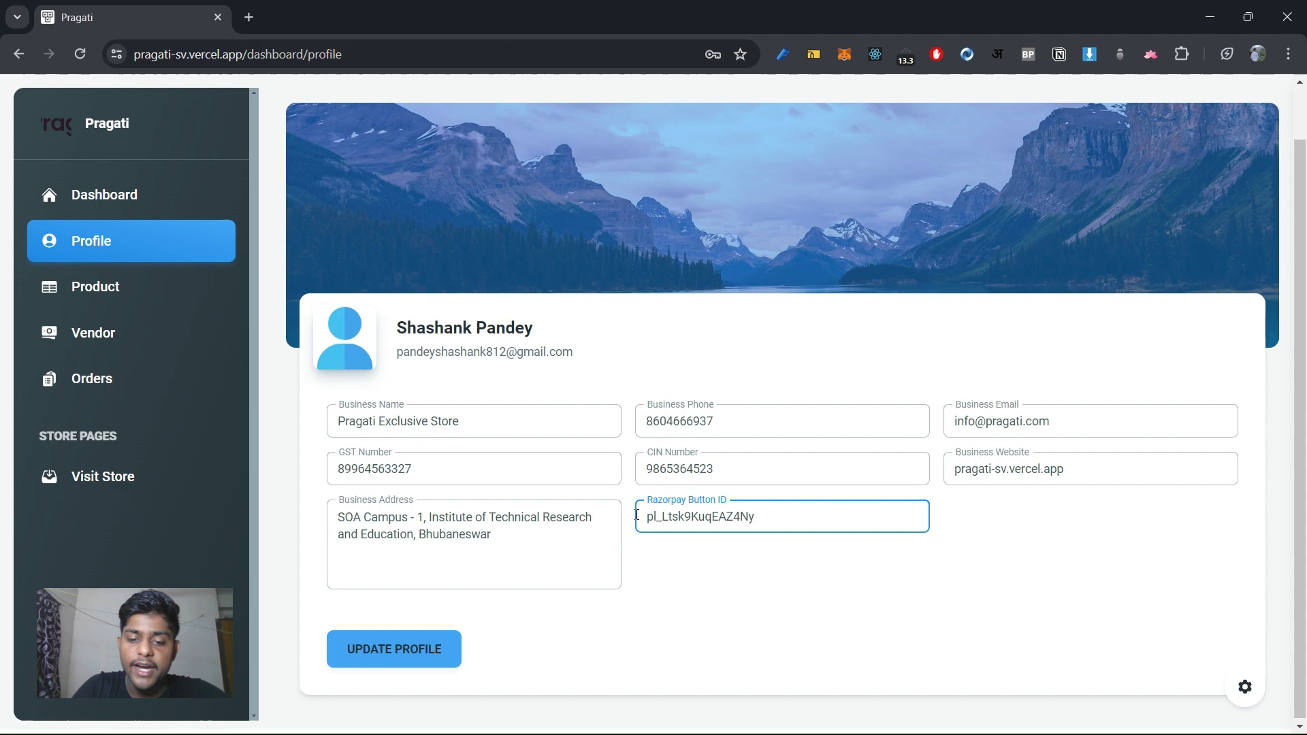
left_click(424, 651)
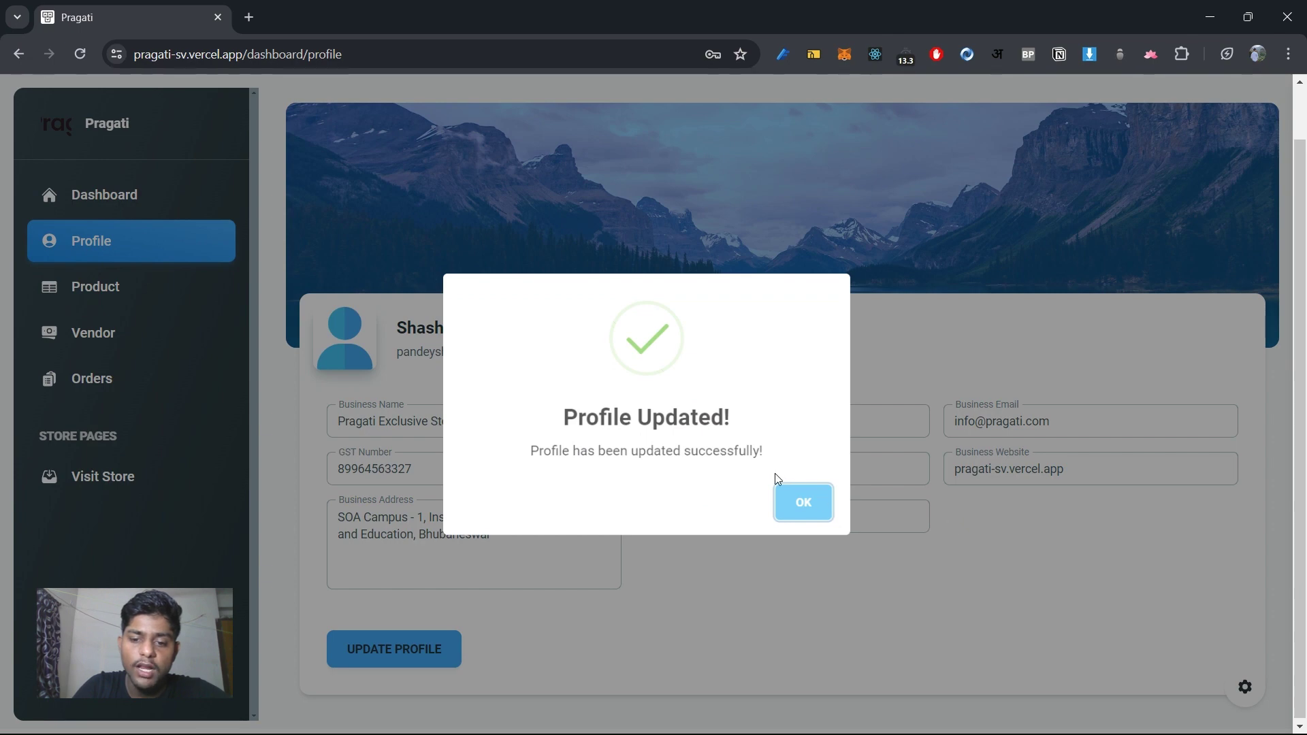
left_click(789, 506)
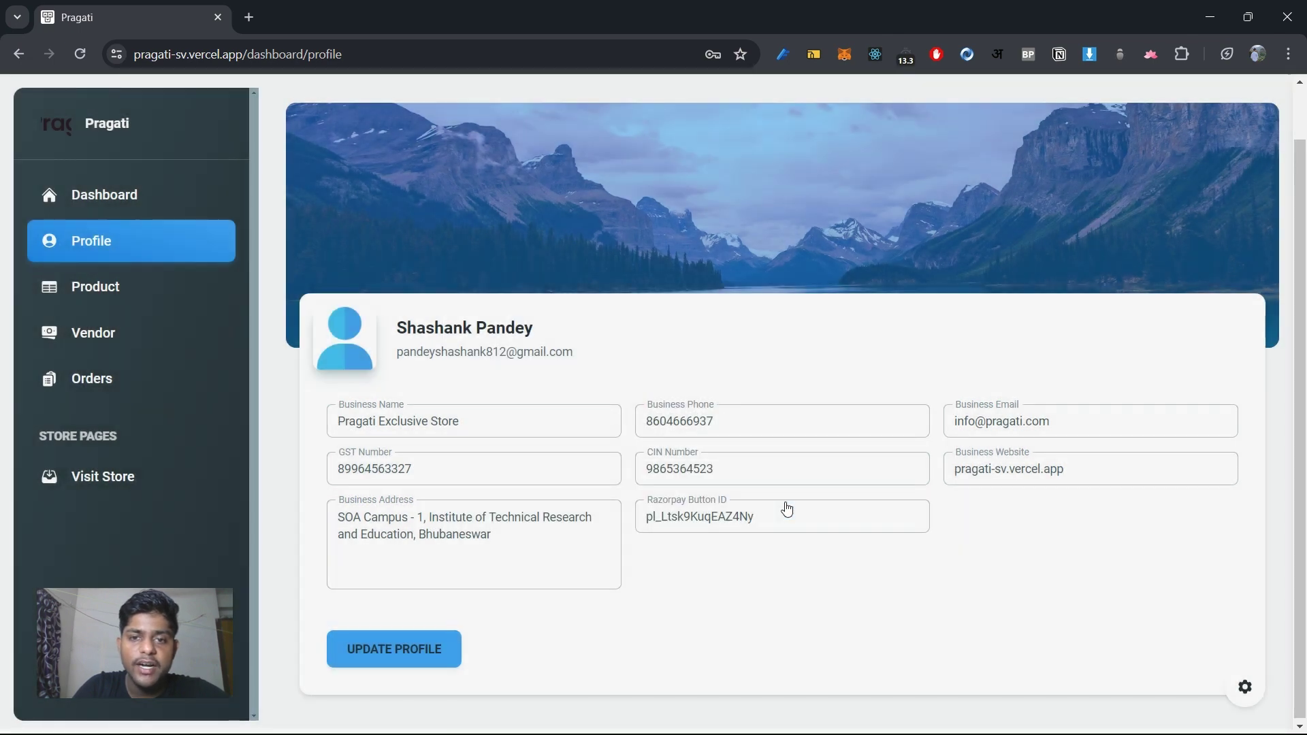
scroll(786, 507, "up", 1)
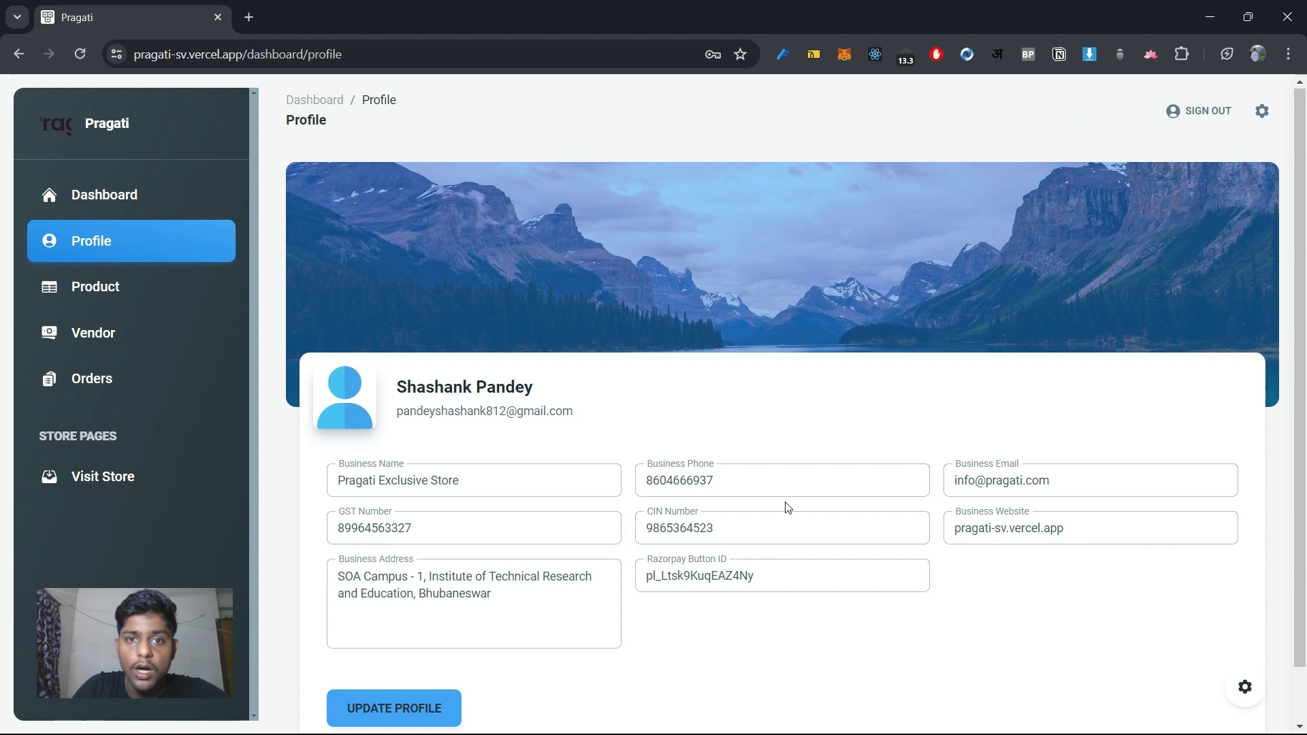
scroll(786, 508, "down", 1)
scroll(786, 507, "up", 1)
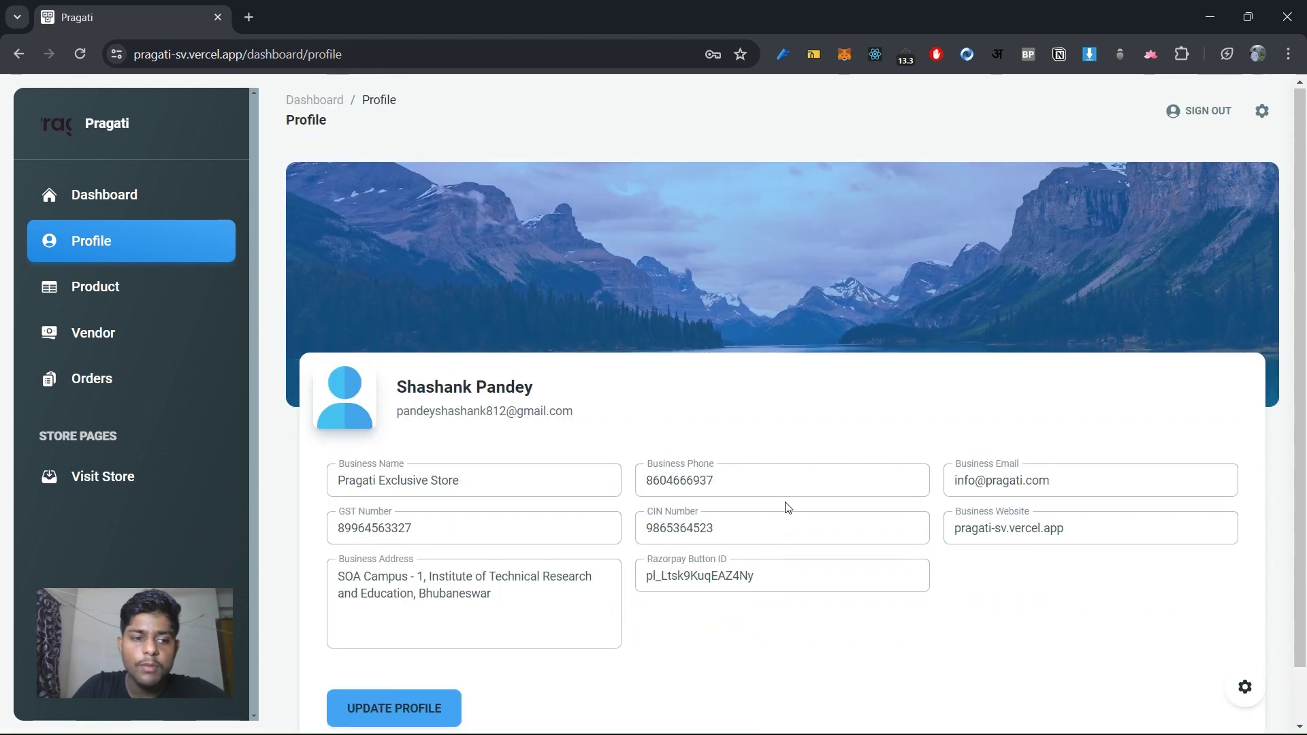
Show the Product list with its three products.
left_click(112, 292)
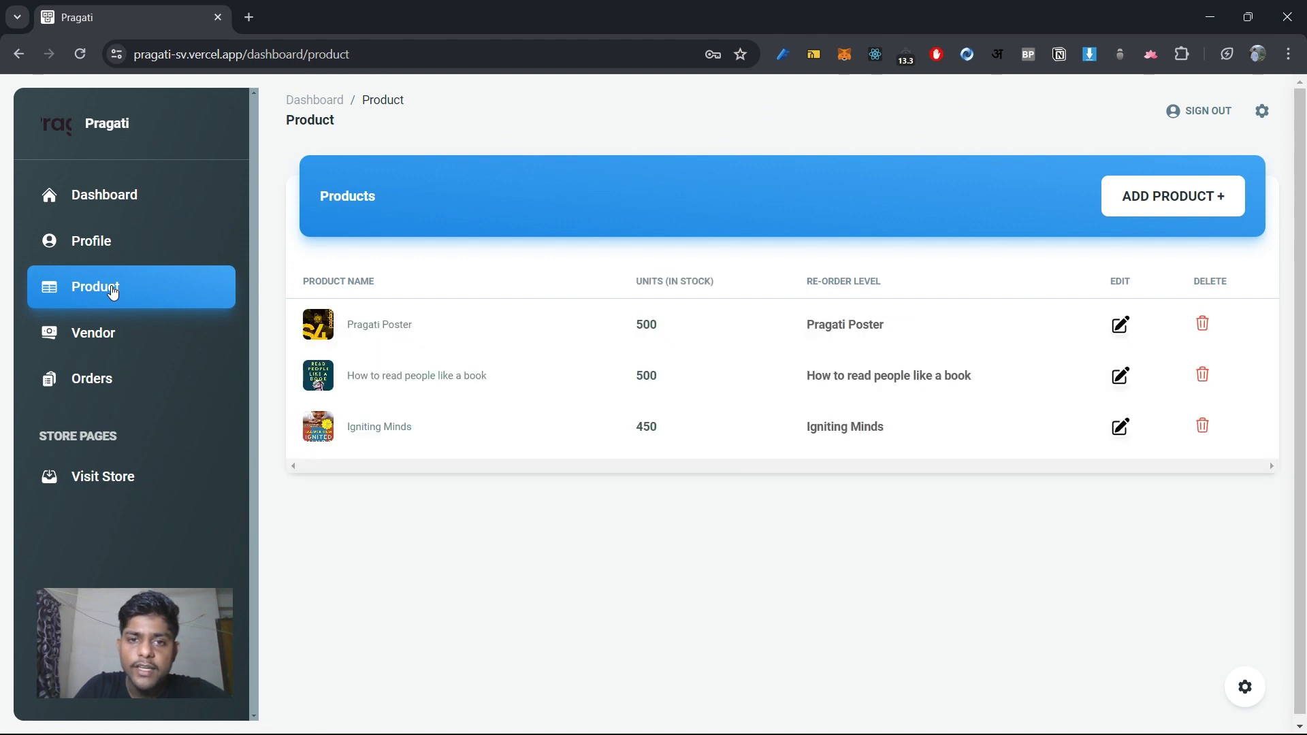
scroll(469, 460, "down", 1)
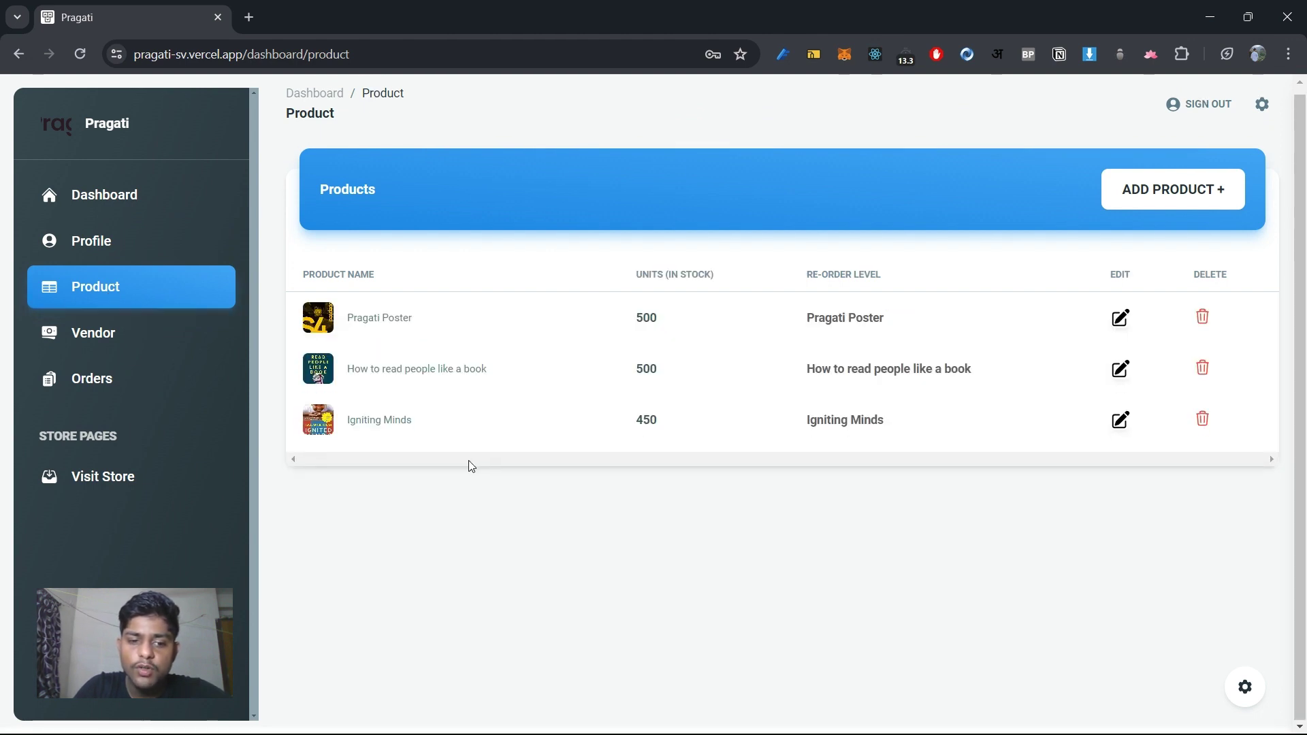
scroll(371, 357, "up", 1)
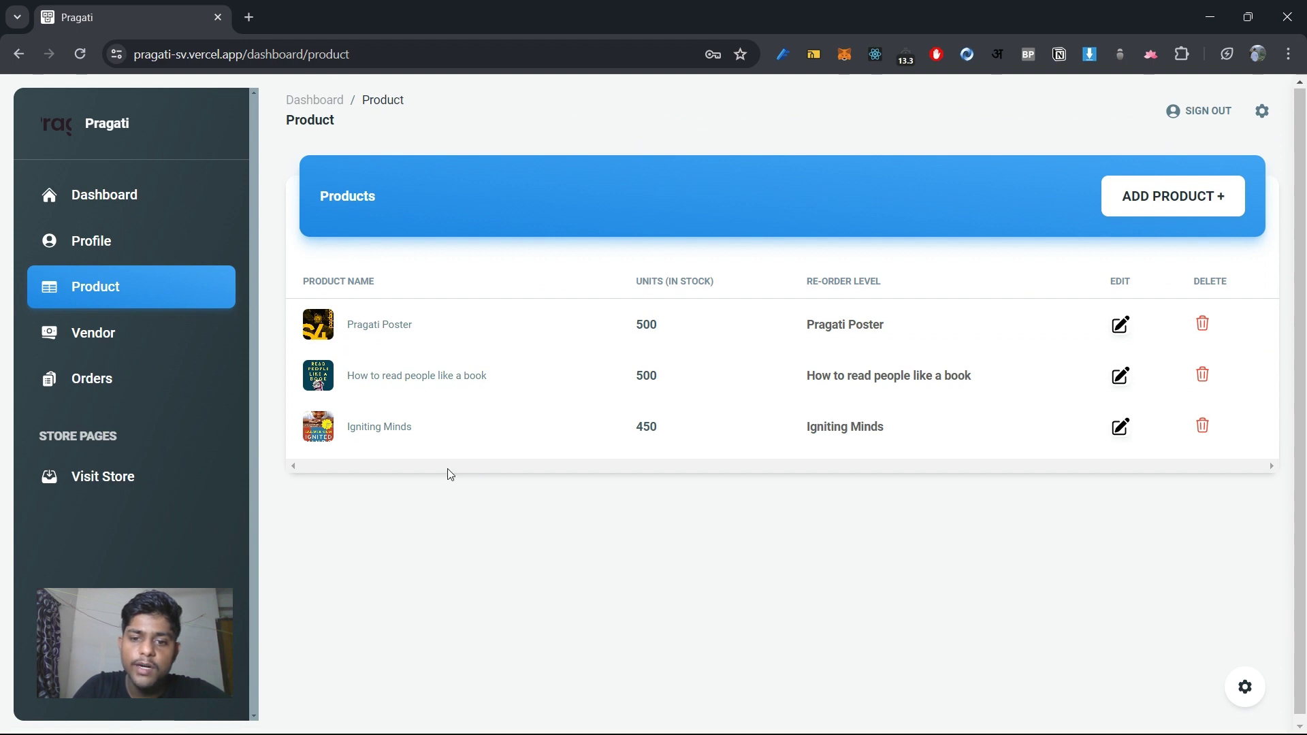
Change the product name from Pragati Poster to Pragati Leaflet and submit the edit.
left_click(1120, 326)
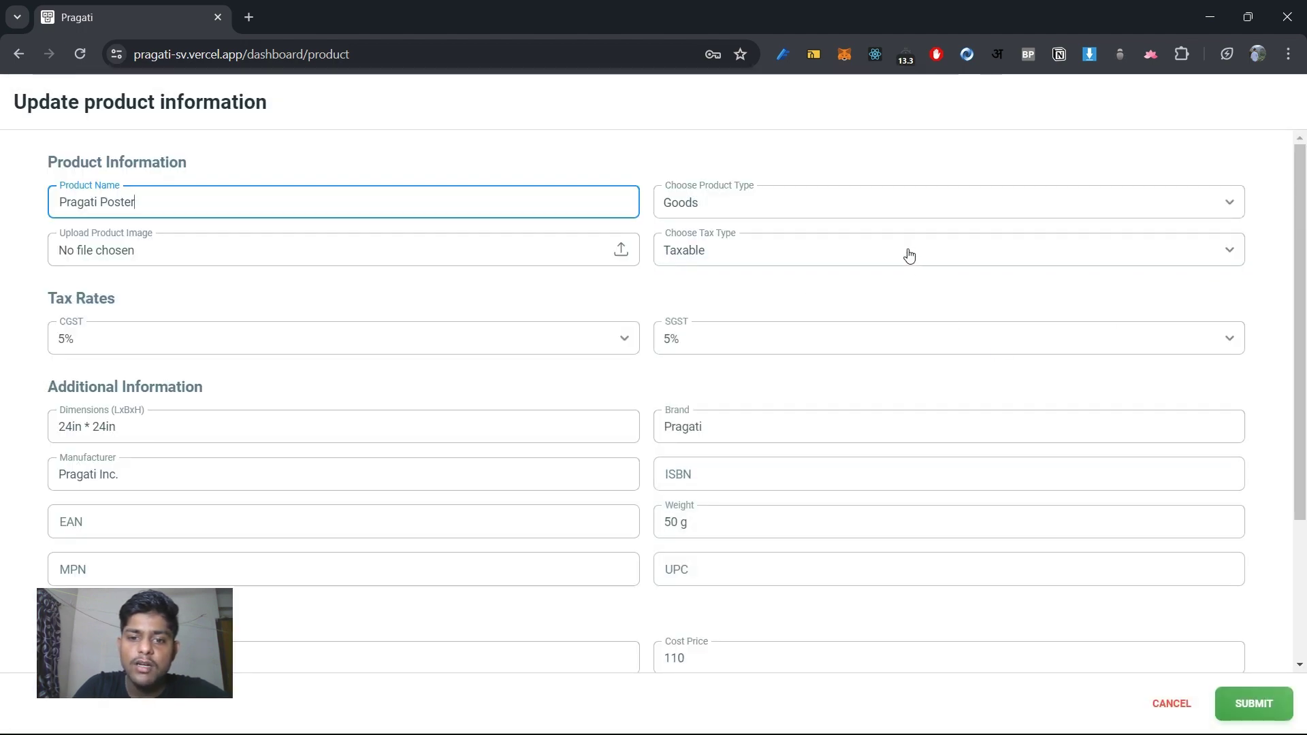
left_click(737, 432)
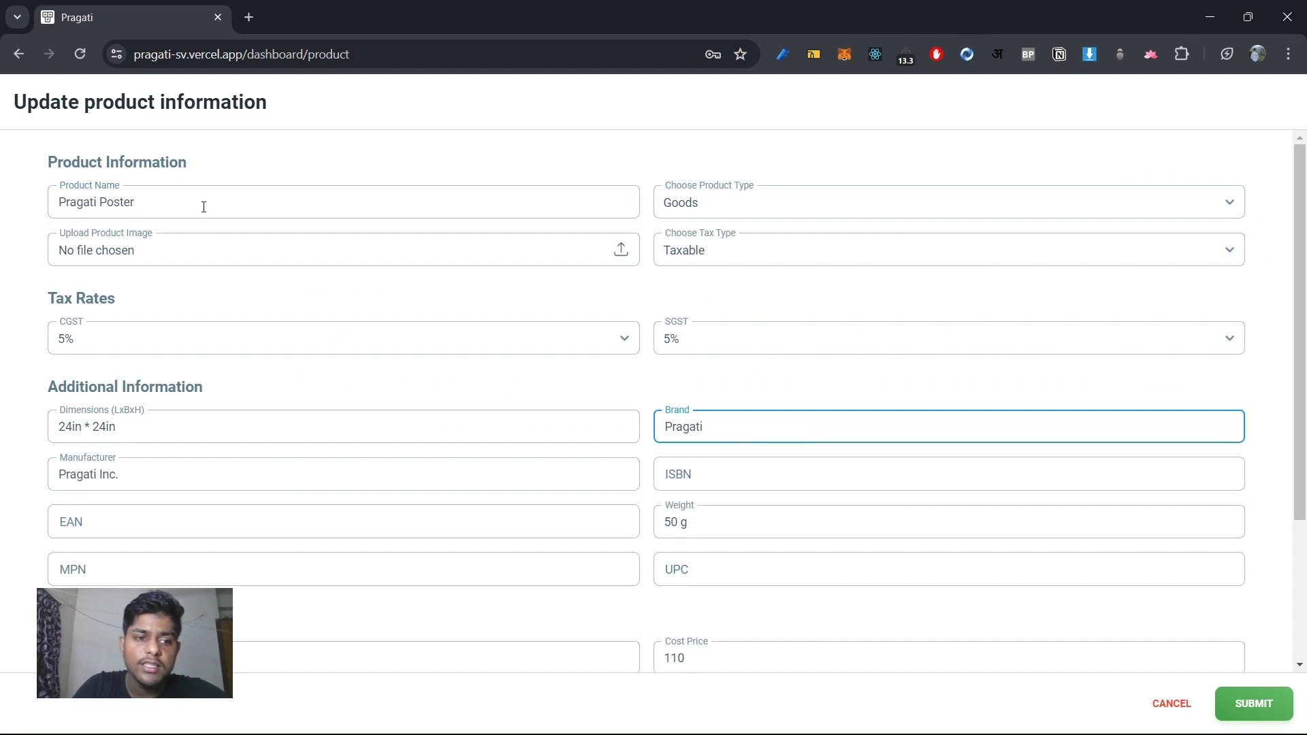
left_click(204, 206)
key("BackSpace")
key("BackSpace")
key("BackSpace")
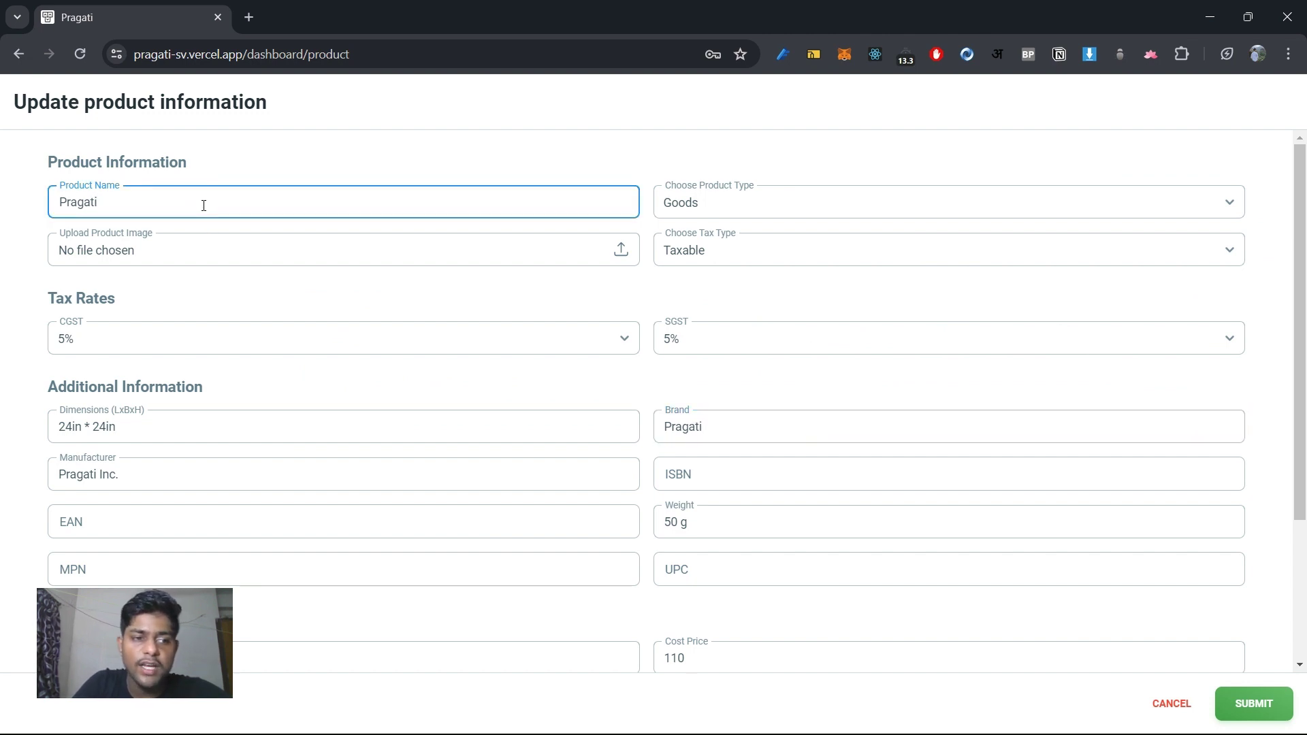
type("Leaflet")
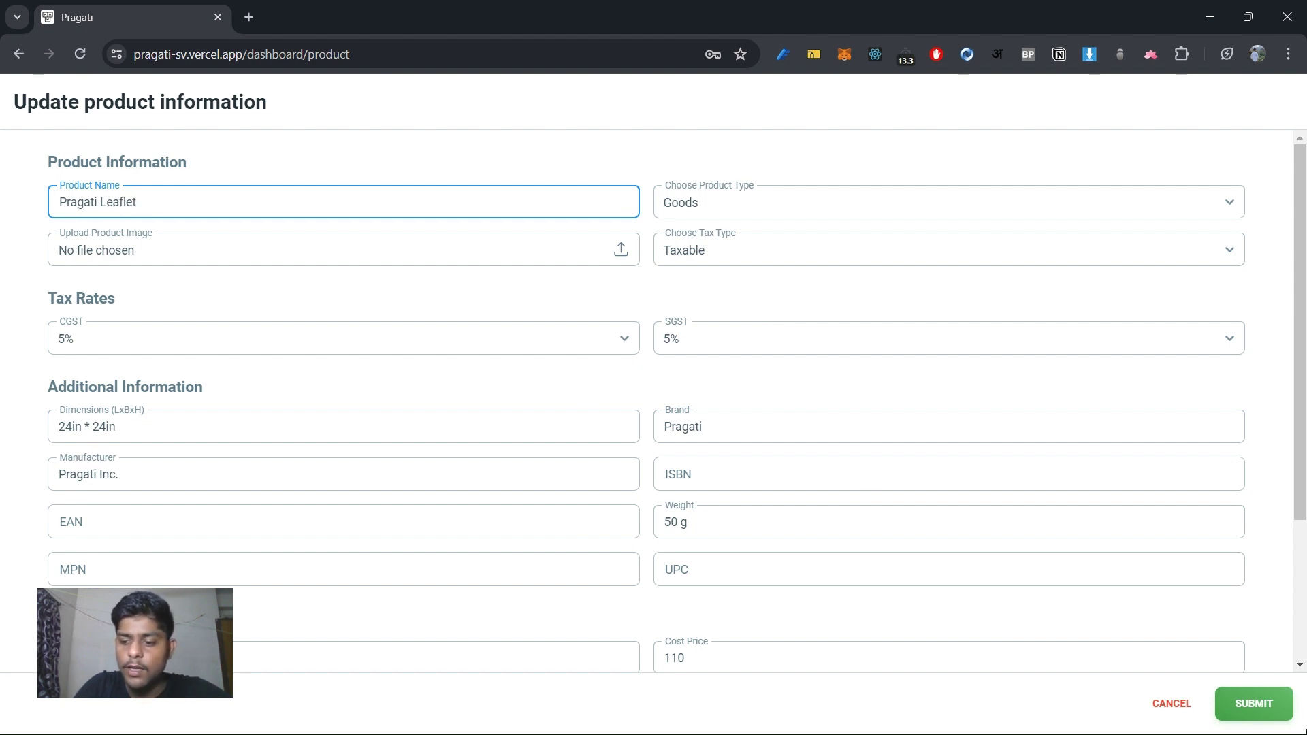
left_click(1254, 705)
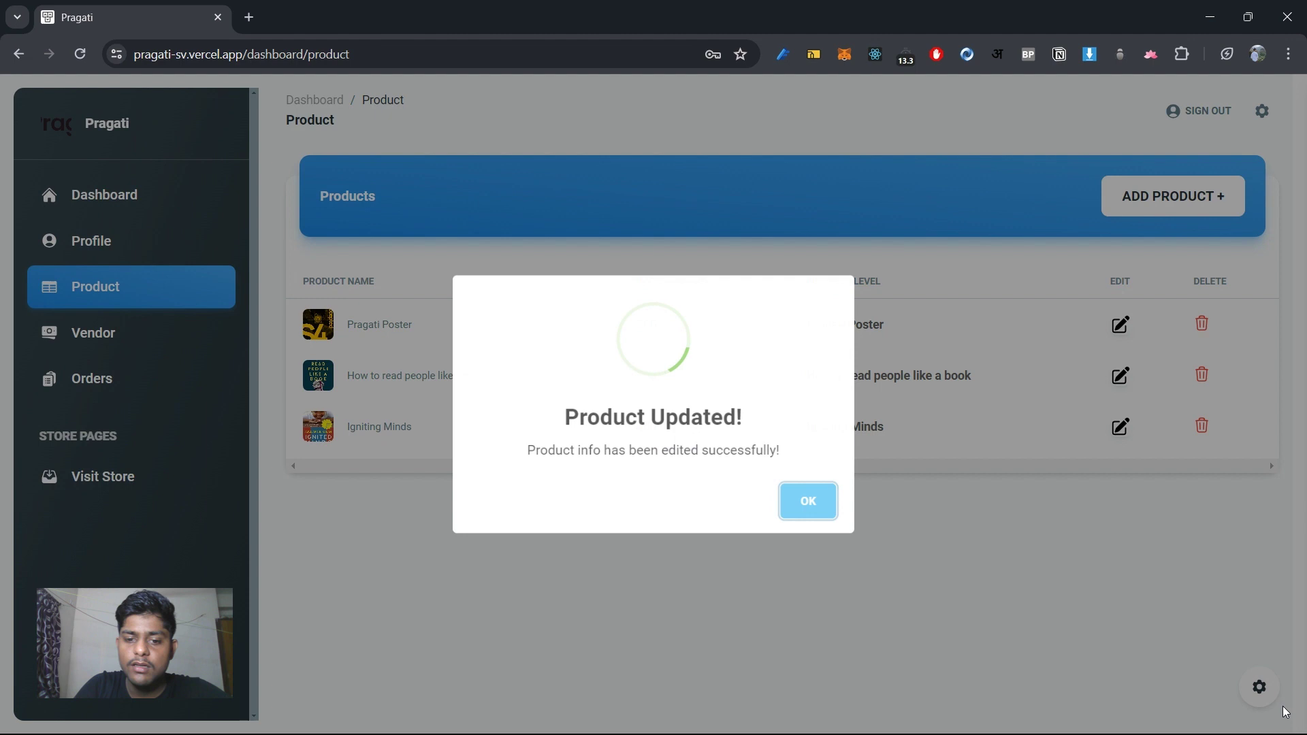
left_click(797, 503)
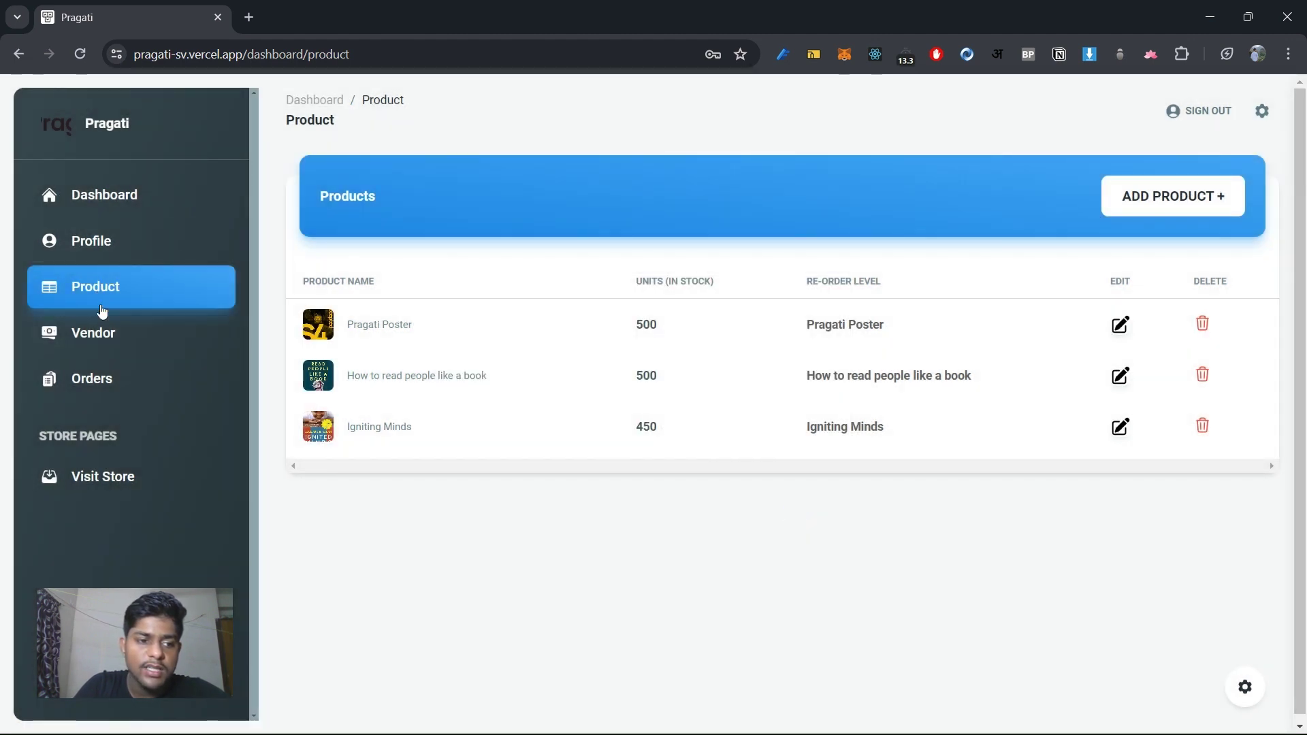
Reload the product list by way of Vendor and point out the Pragati Leaflet entry.
left_click(103, 329)
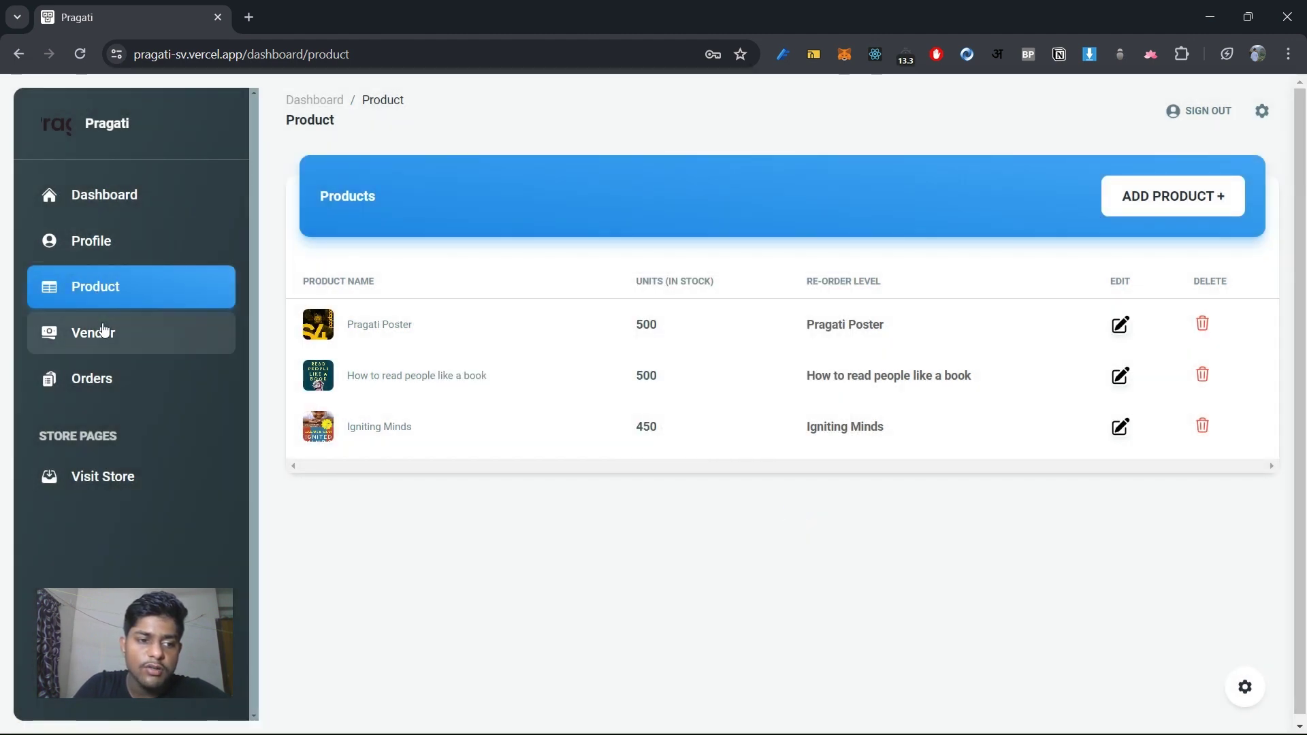
left_click(99, 289)
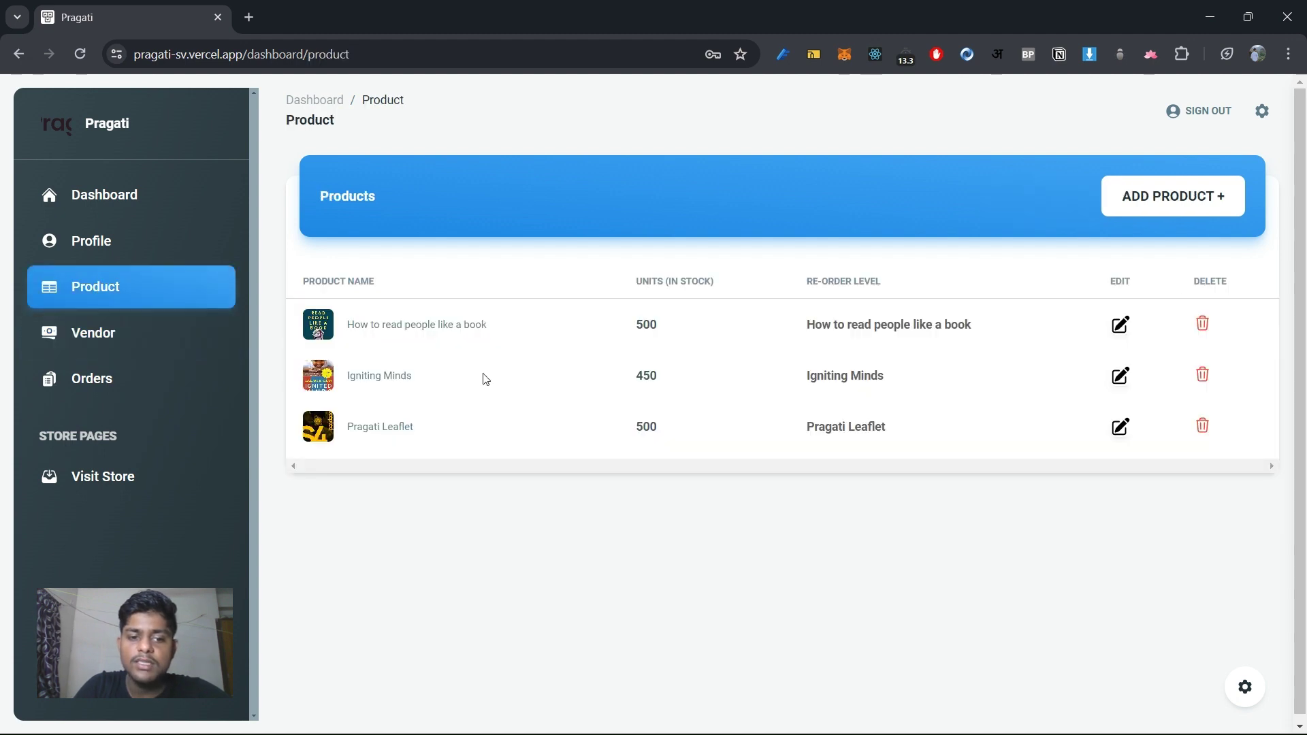
left_click_drag(362, 427, 422, 434)
left_click(421, 434)
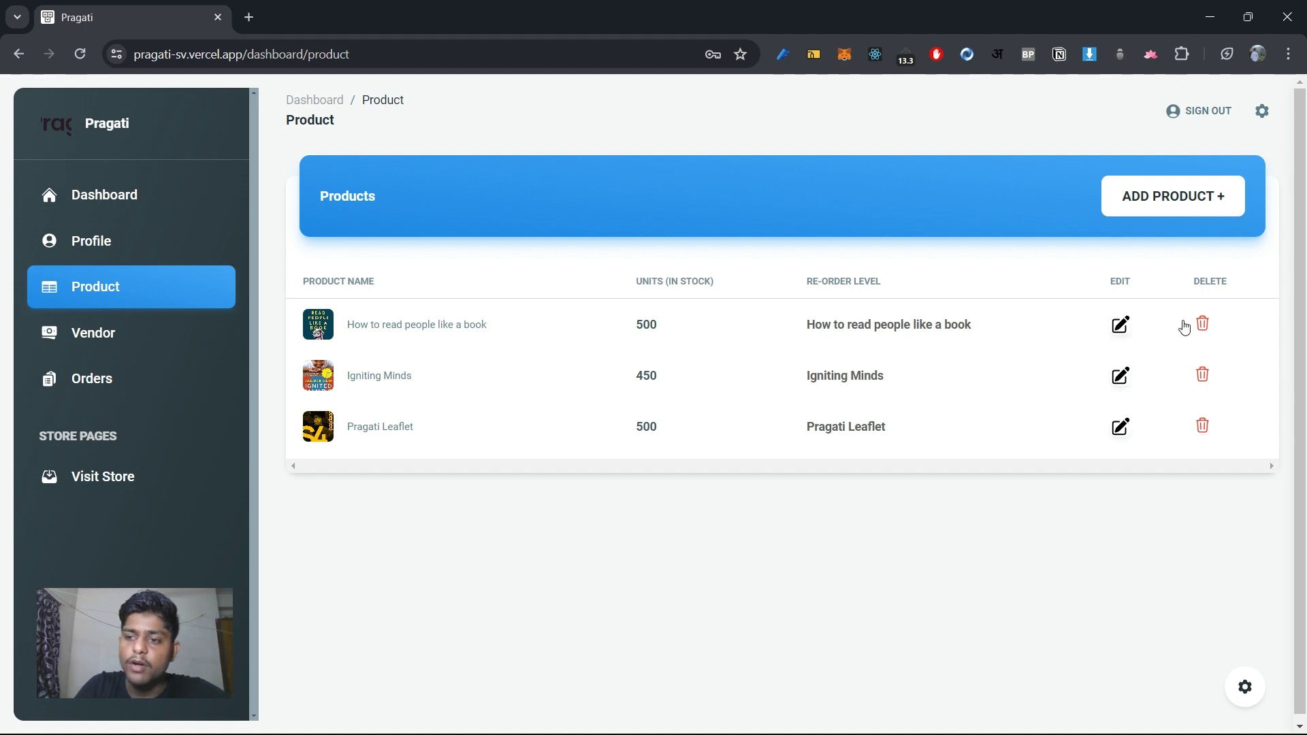
Start a new product with Non-Taxable tax type and Service product type.
left_click(1189, 220)
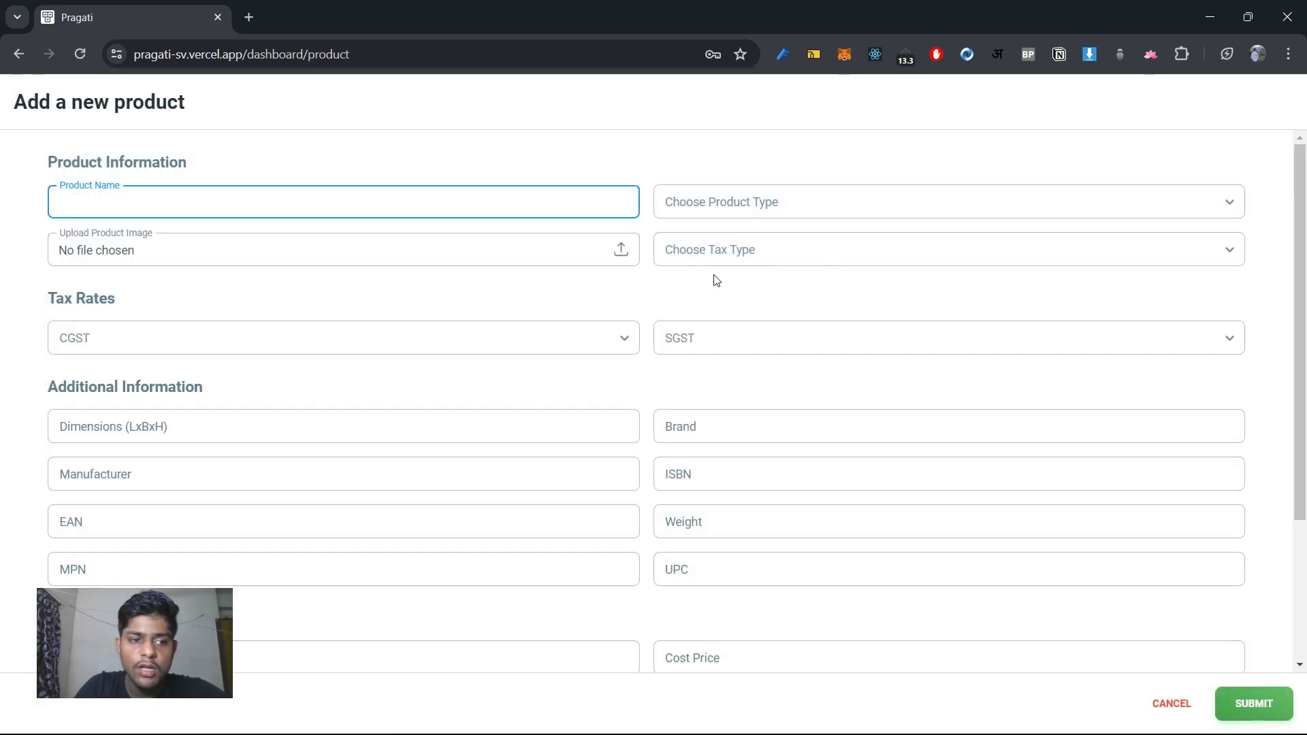
left_click(747, 215)
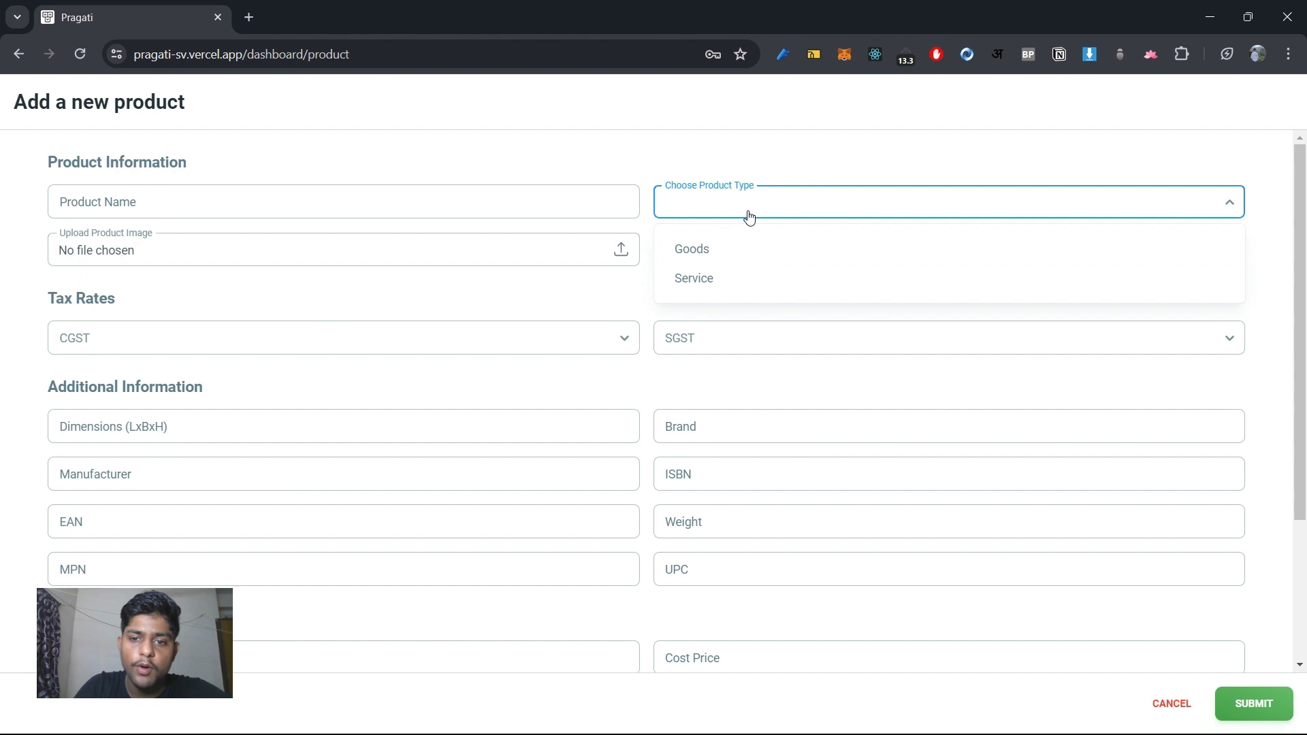
left_click(735, 194)
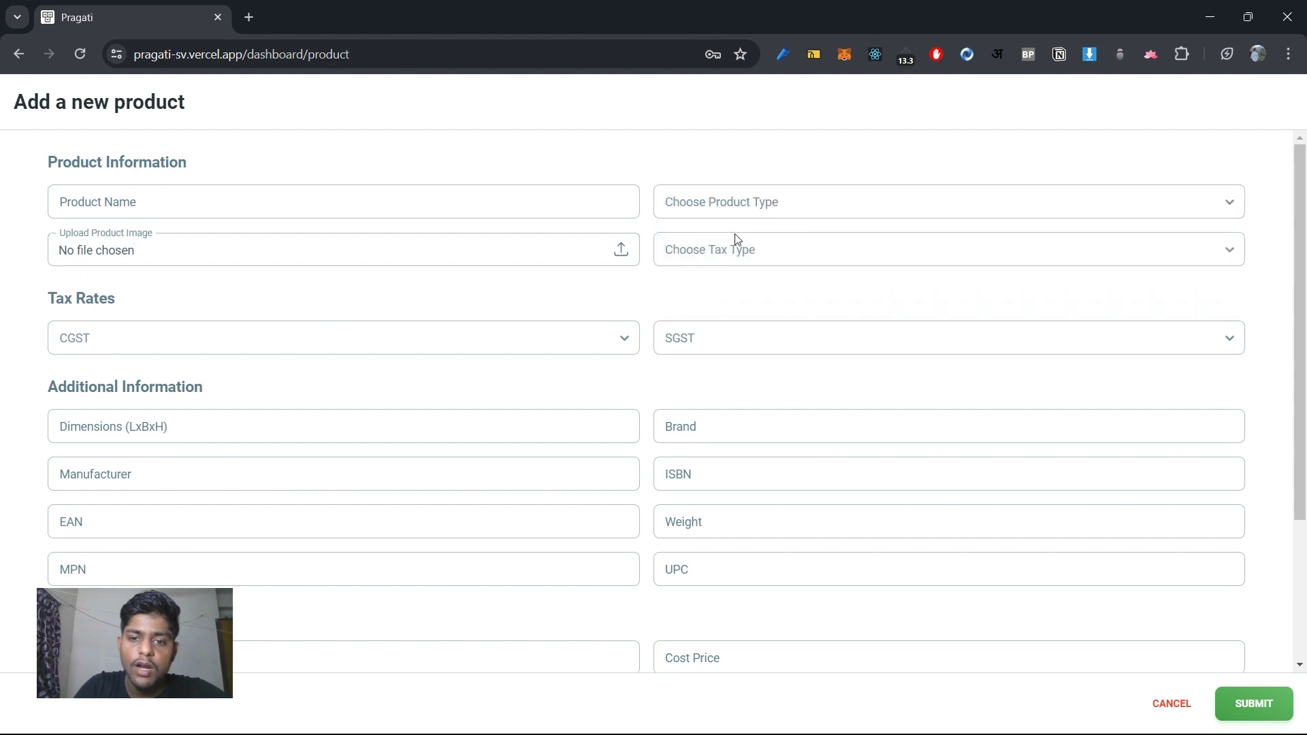
left_click(735, 268)
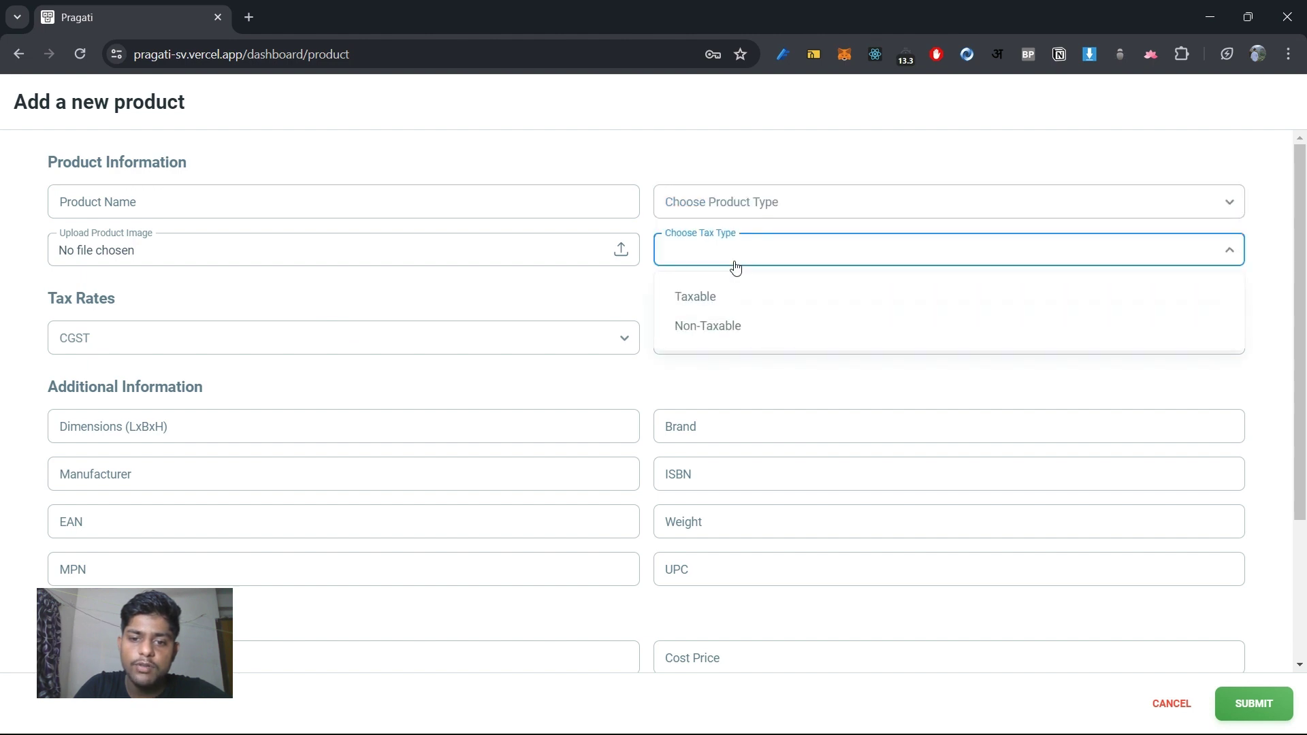
left_click(719, 327)
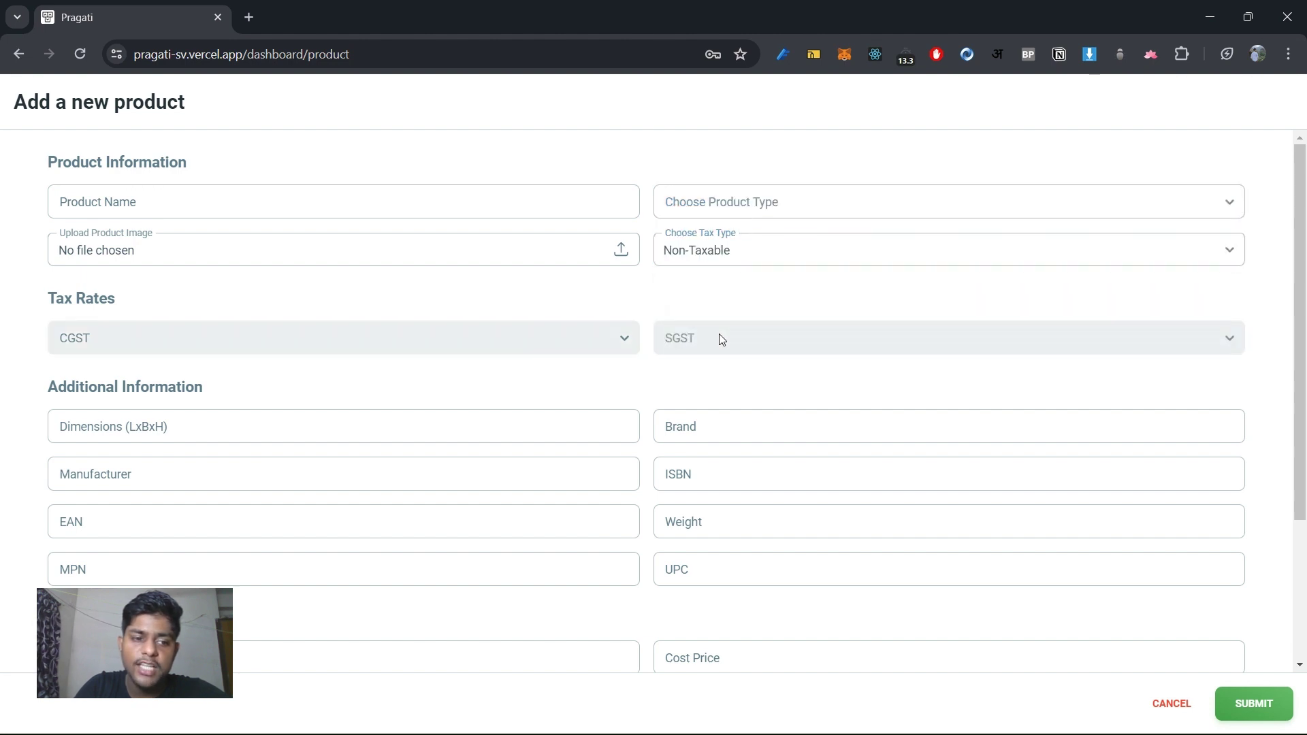
left_click(767, 217)
left_click(763, 282)
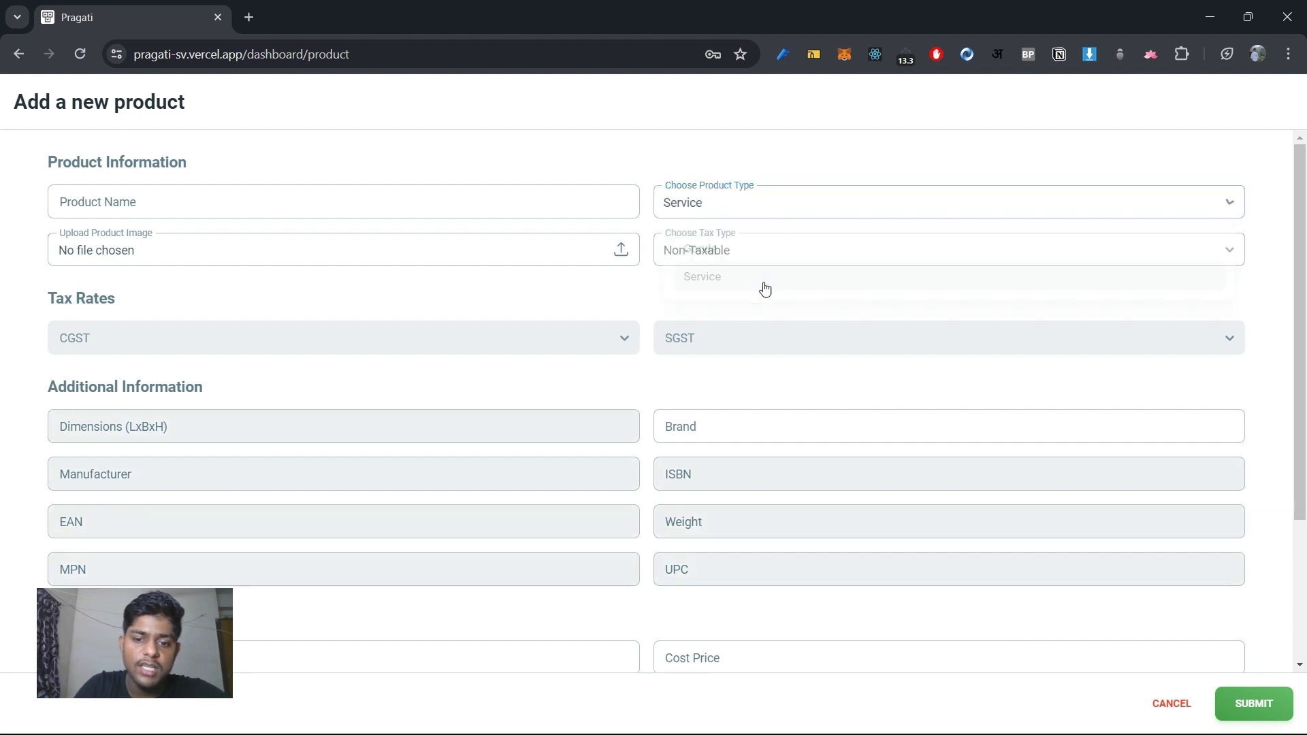
scroll(669, 399, "down", 2)
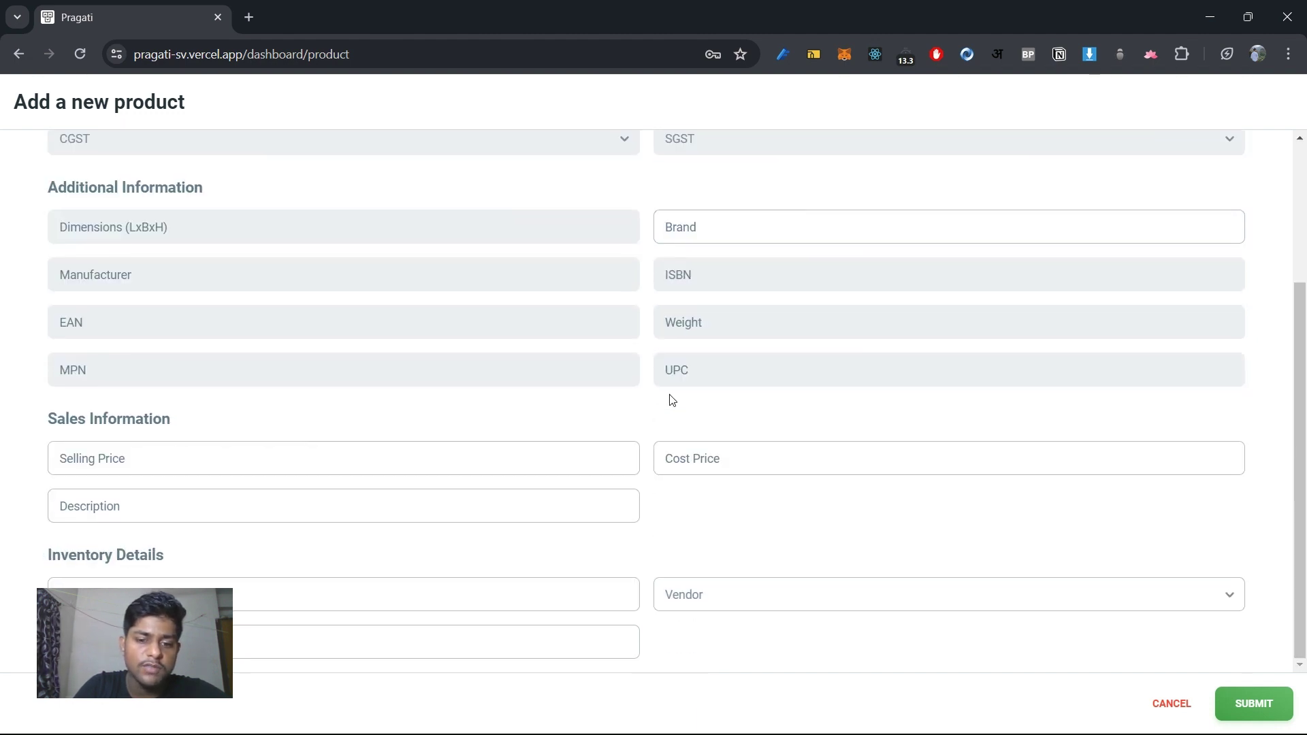
Check the available Vendor options, then discard the new product form.
left_click(770, 606)
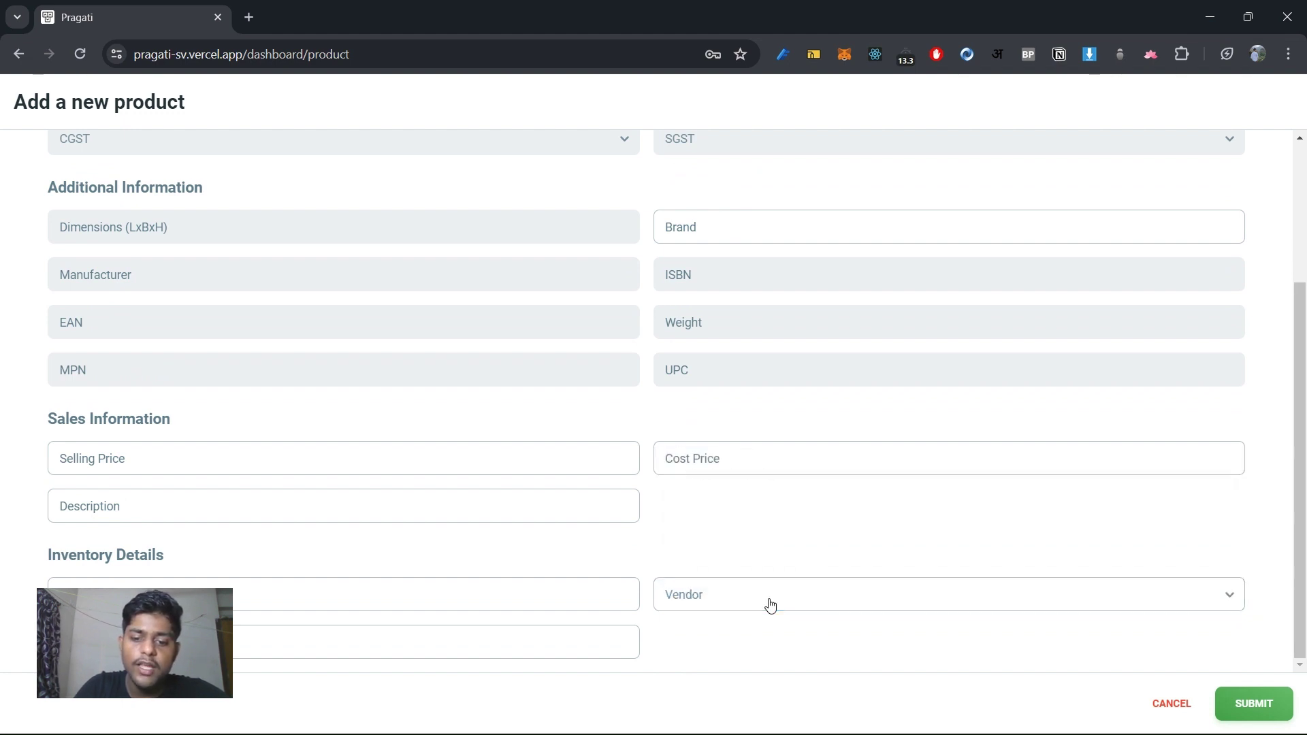
left_click(770, 604)
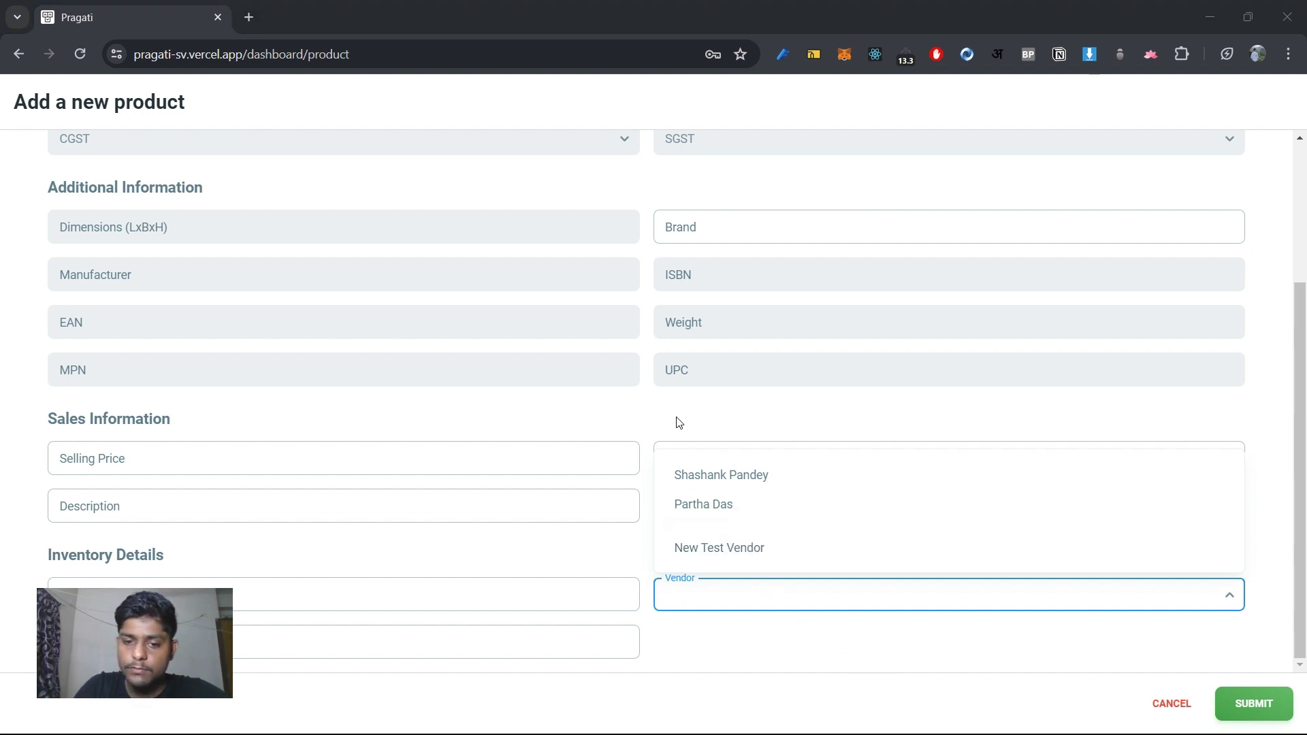
left_click(1161, 707)
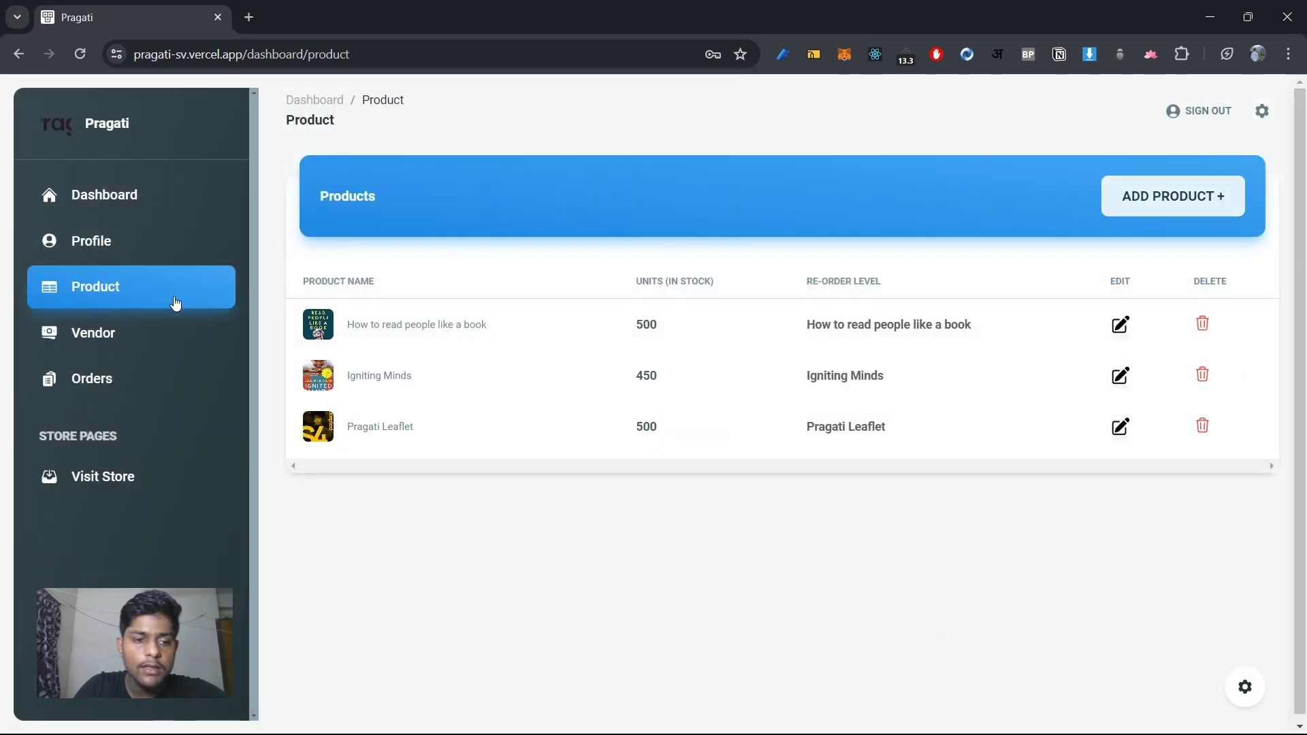
Show the Vendor page and highlight the vendor names, companies and emails.
left_click(157, 335)
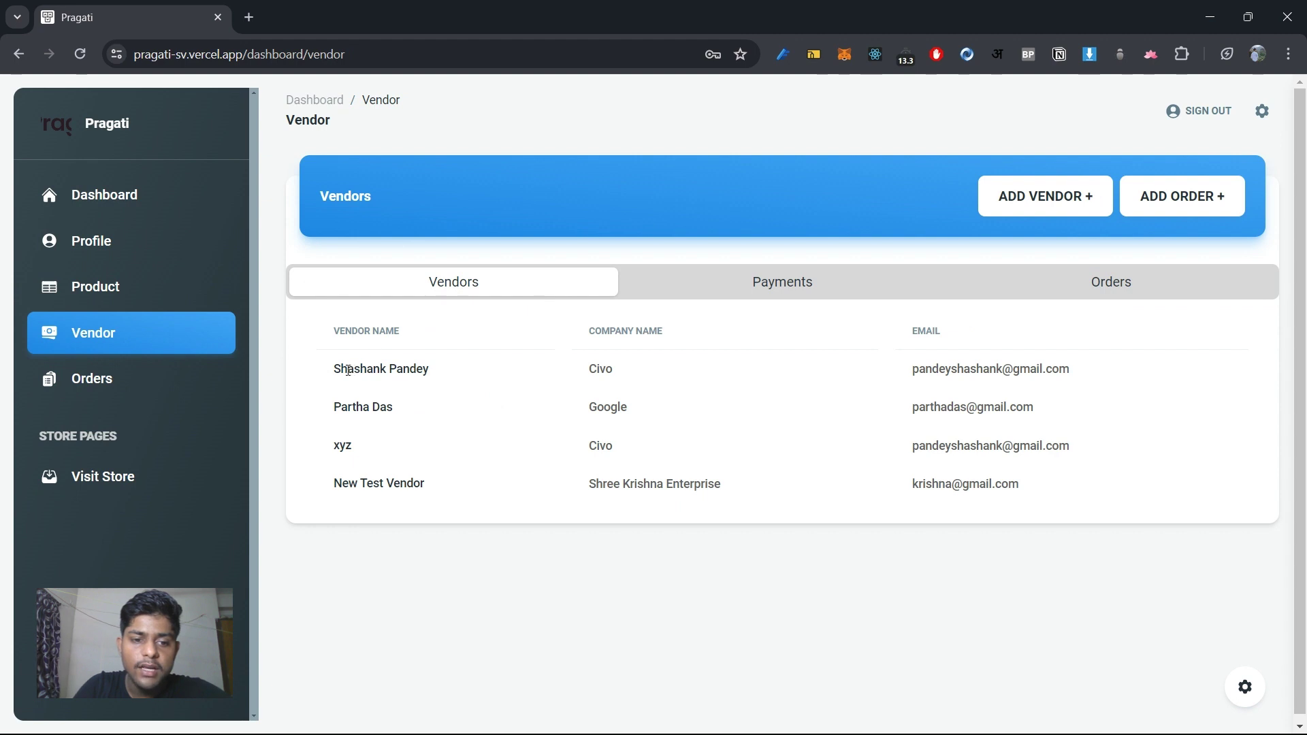
left_click_drag(336, 370, 729, 485)
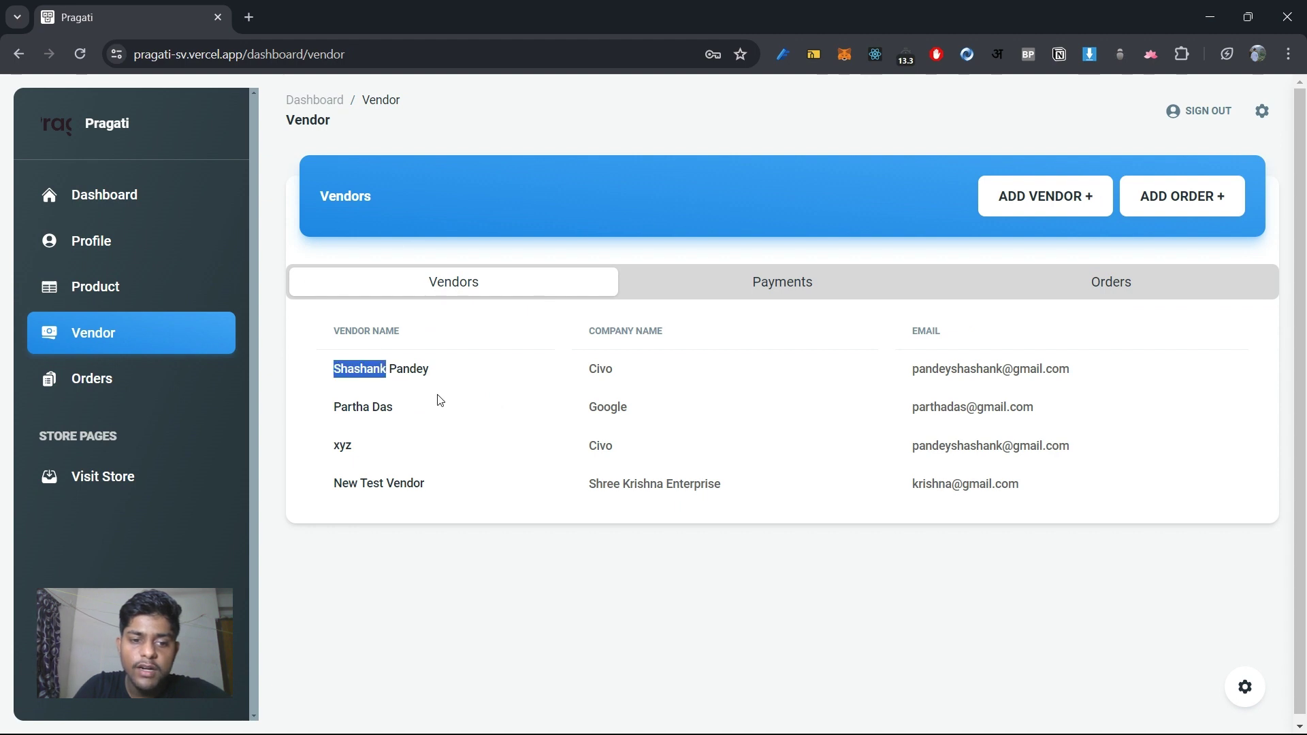
left_click(729, 489)
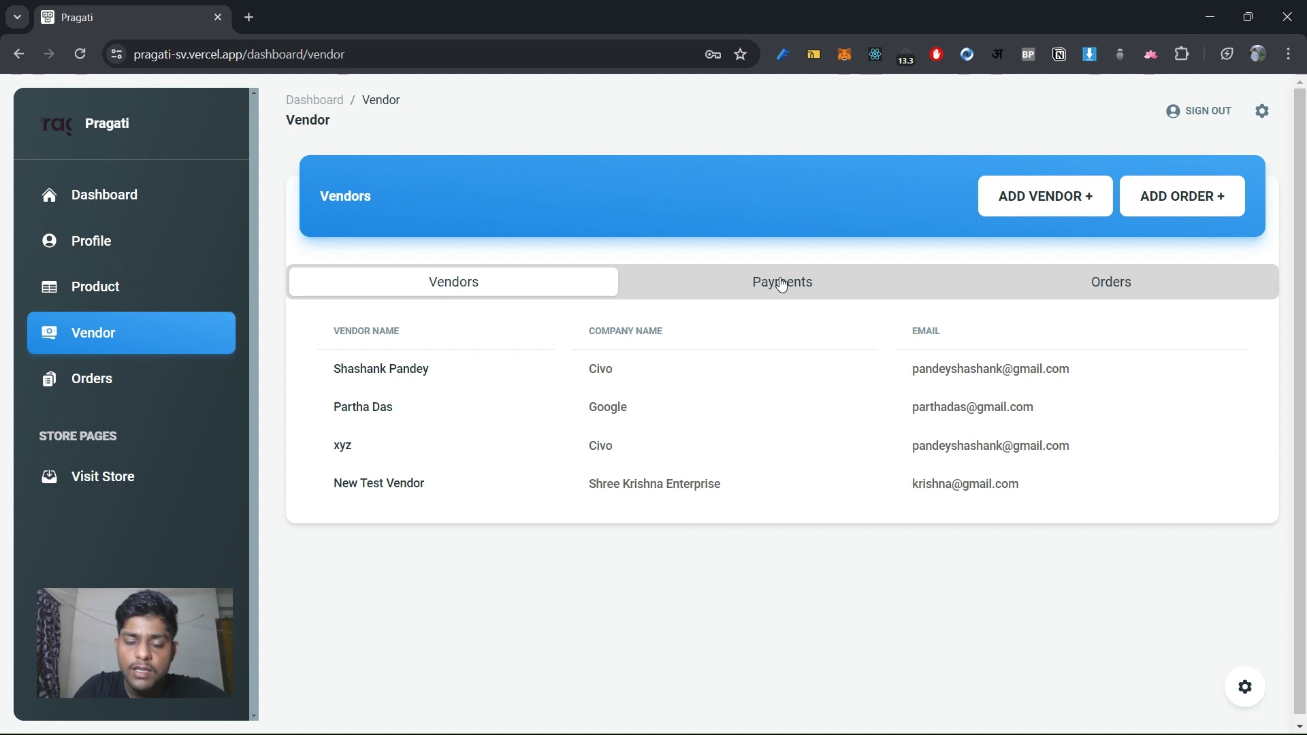
View the vendor Payments and Orders tabs, then the customer Orders page.
left_click(781, 285)
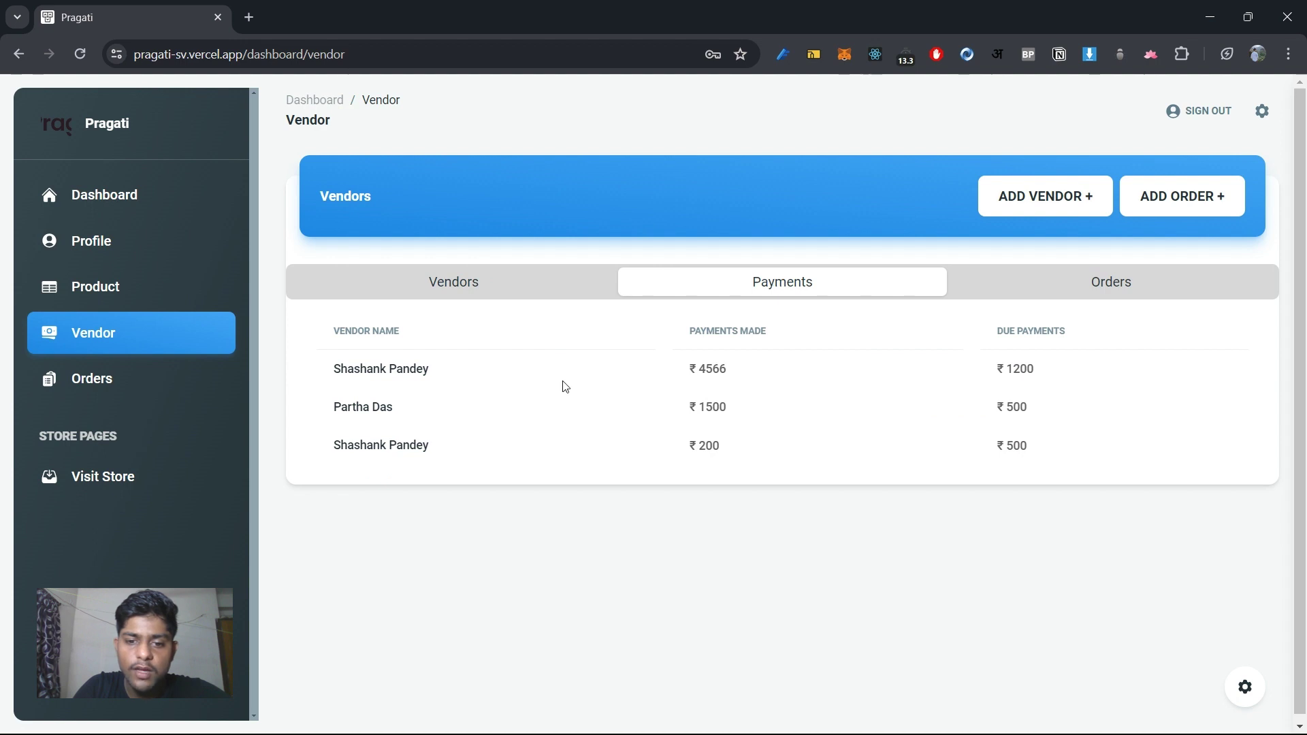
left_click(1183, 285)
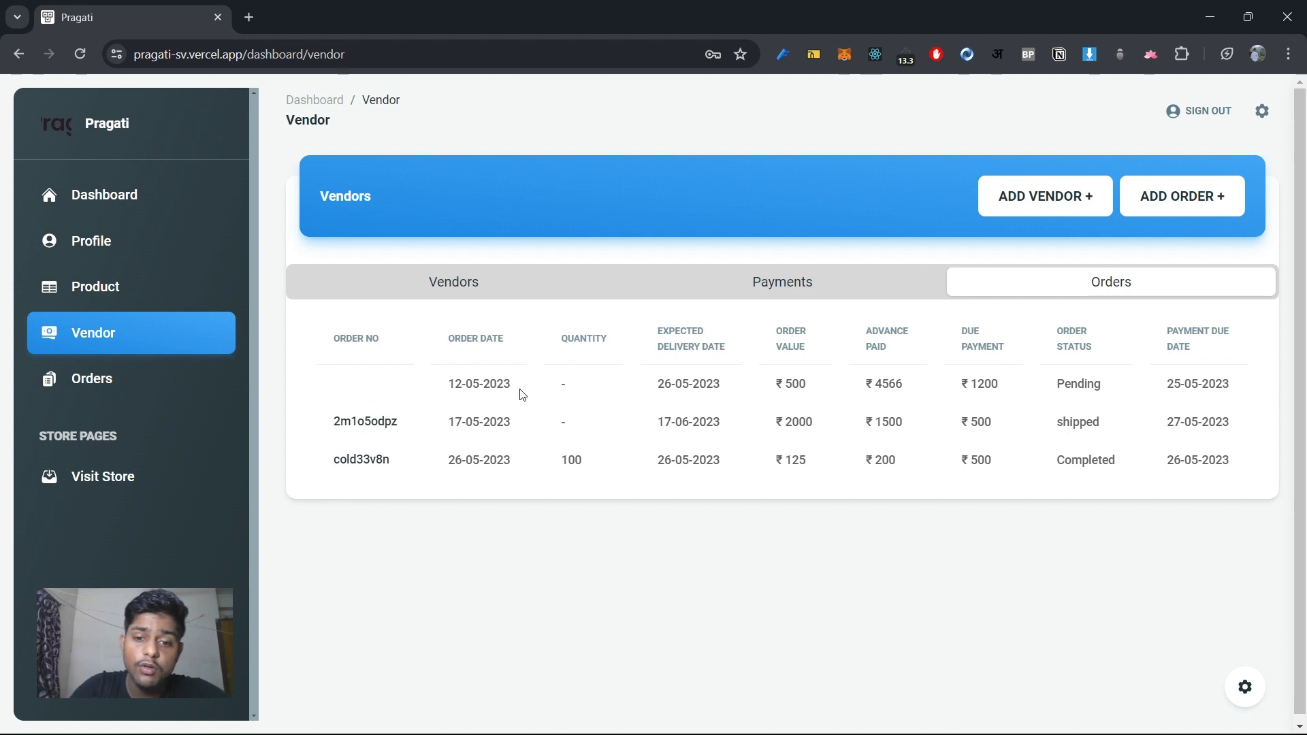
left_click(59, 394)
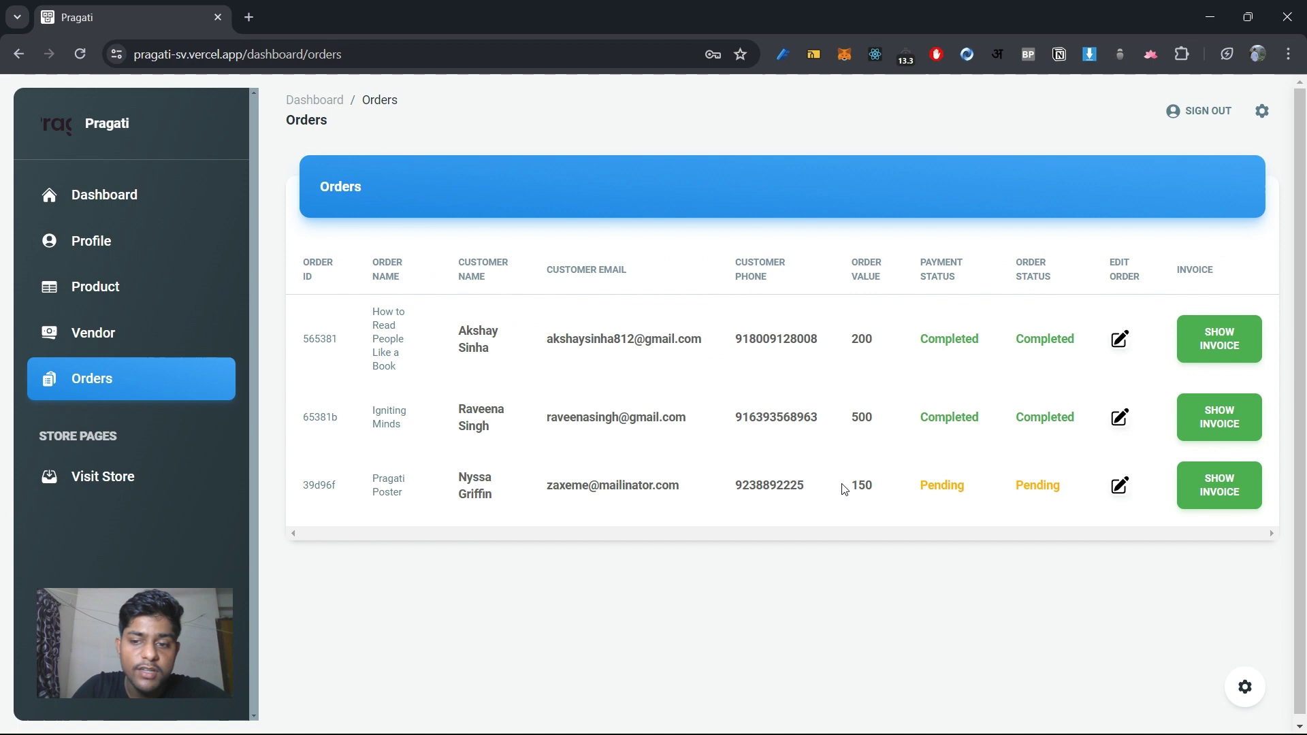
left_click(1210, 345)
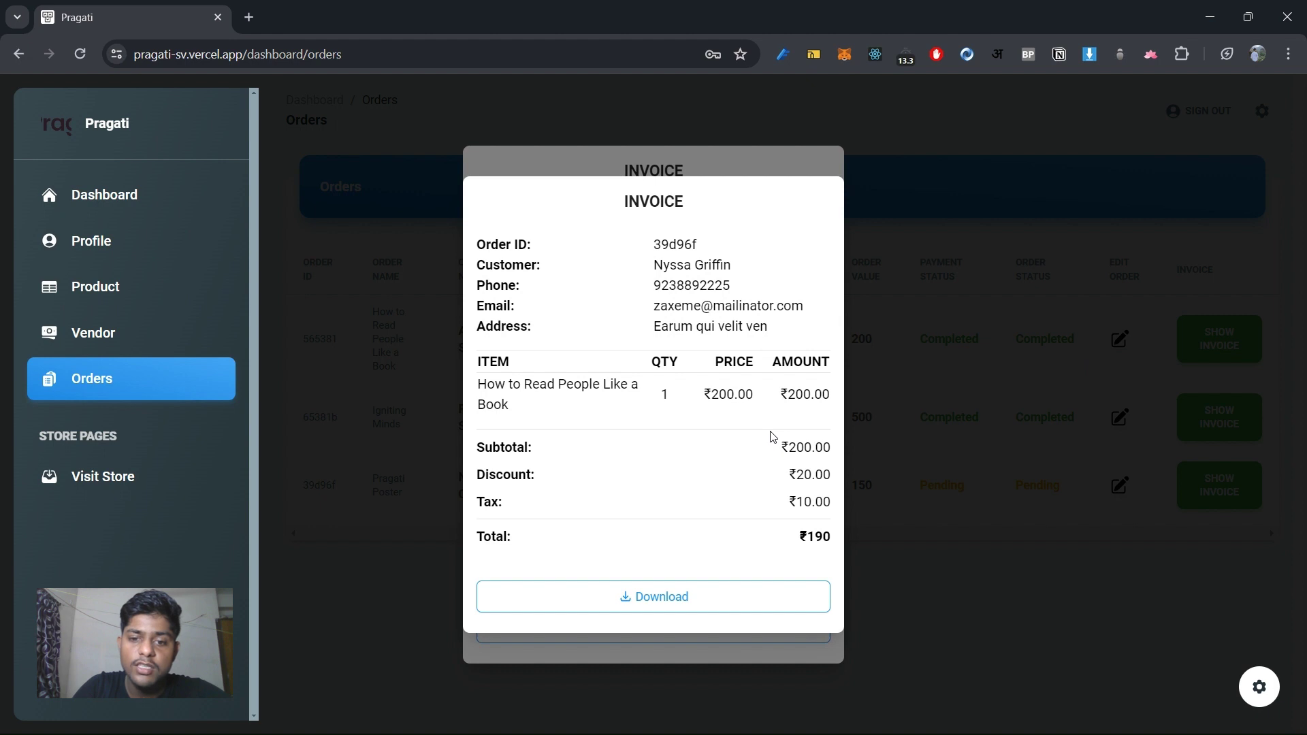
left_click(934, 484)
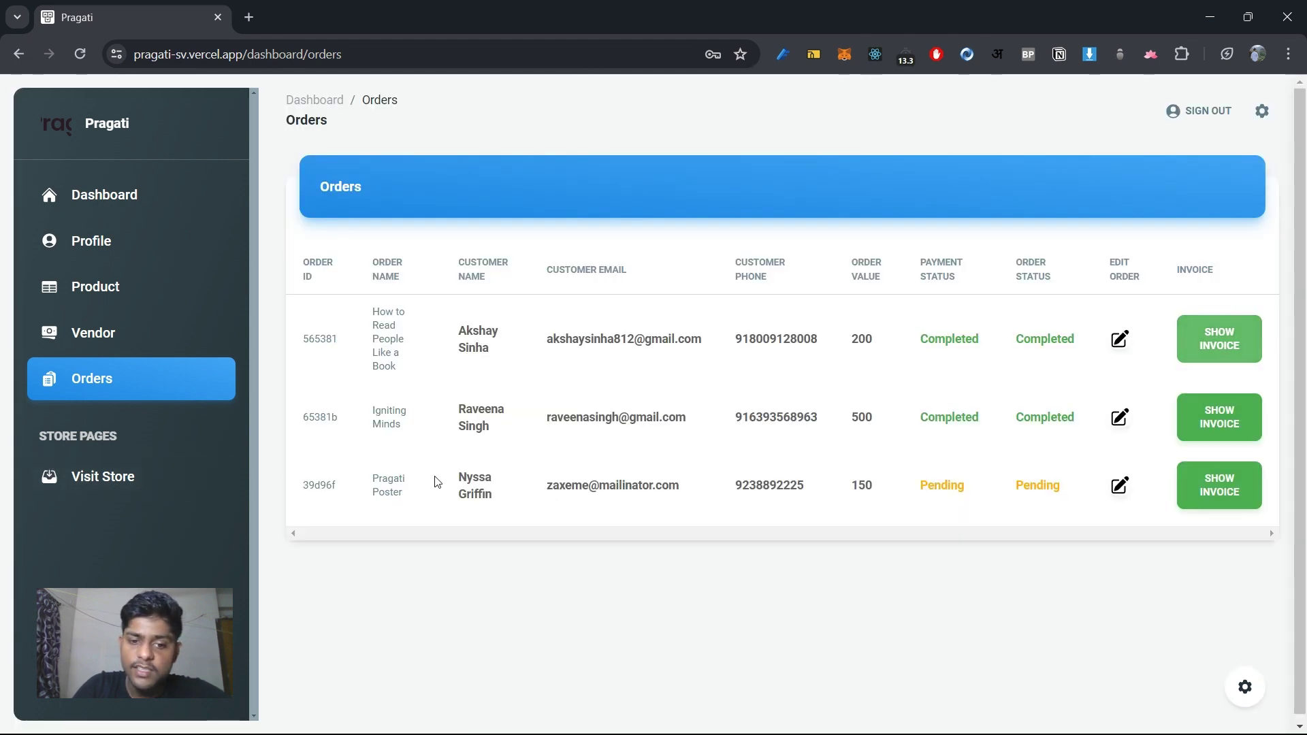
left_click(1120, 419)
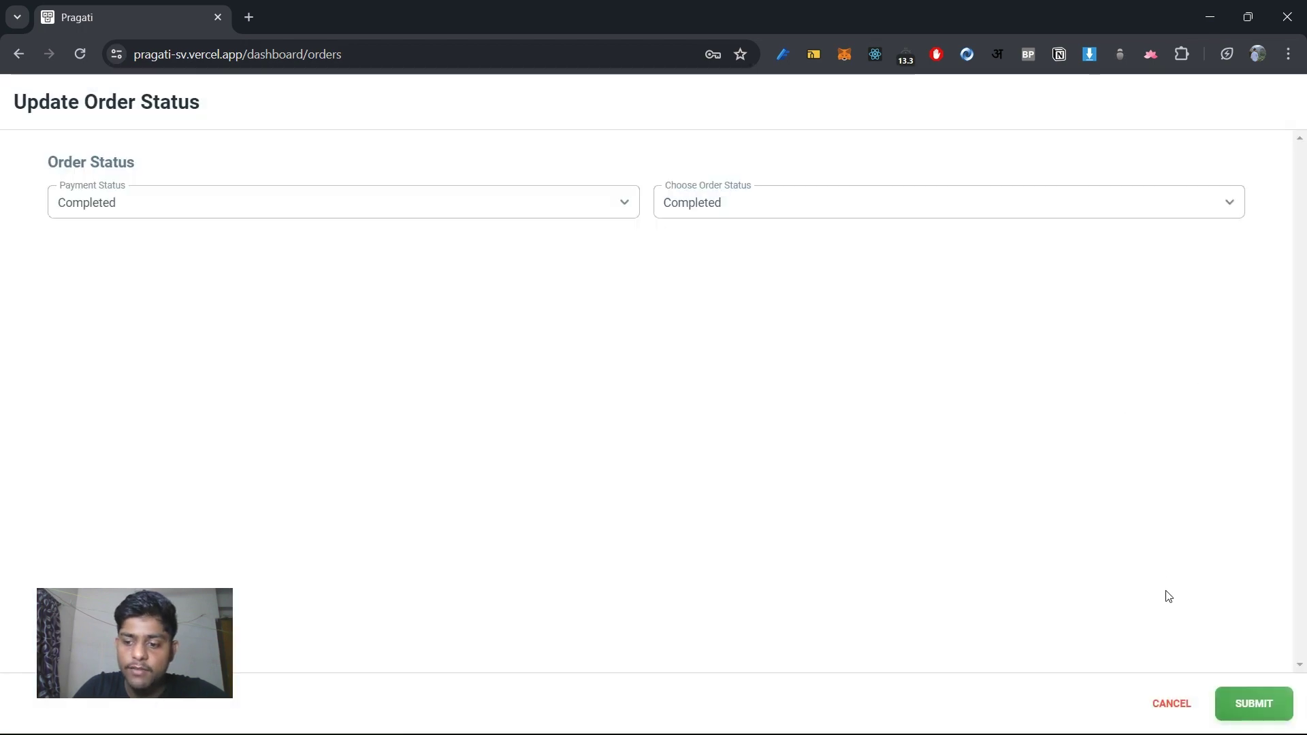
left_click(1169, 704)
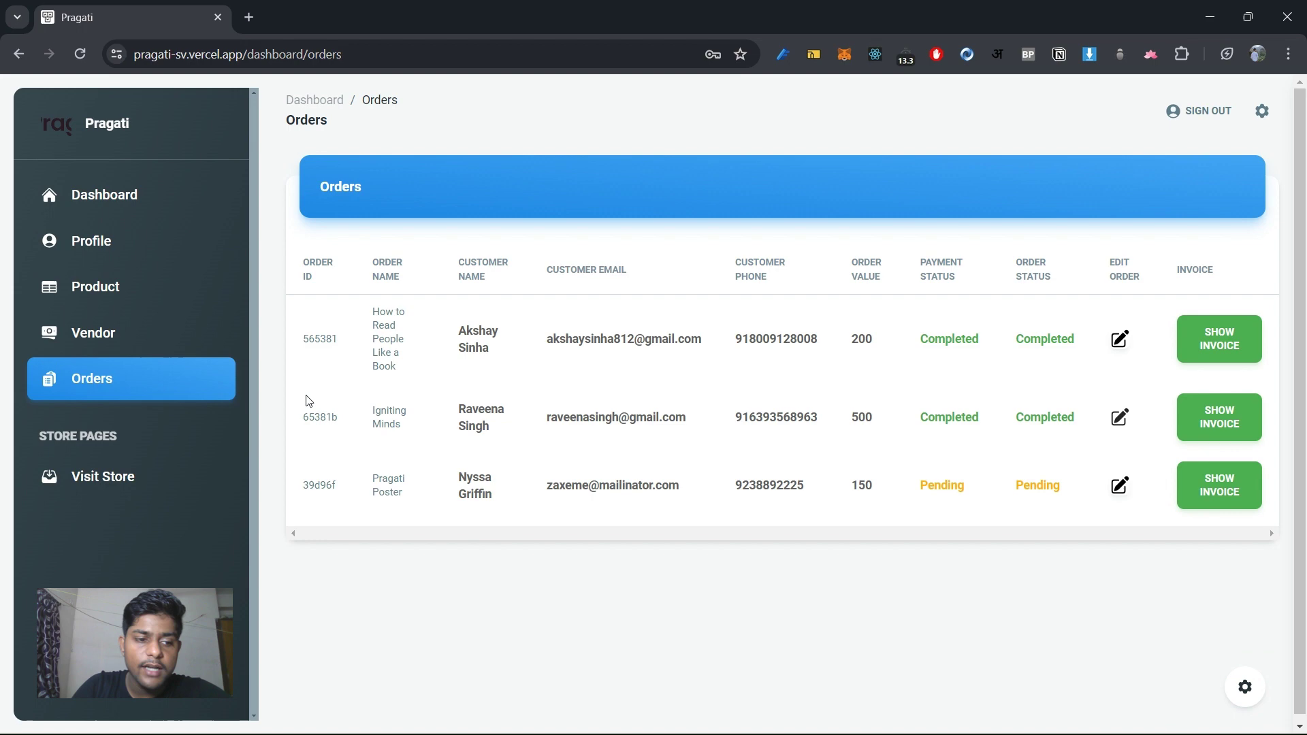
Go to Visit Store and start buying How to read people like a book.
left_click(106, 478)
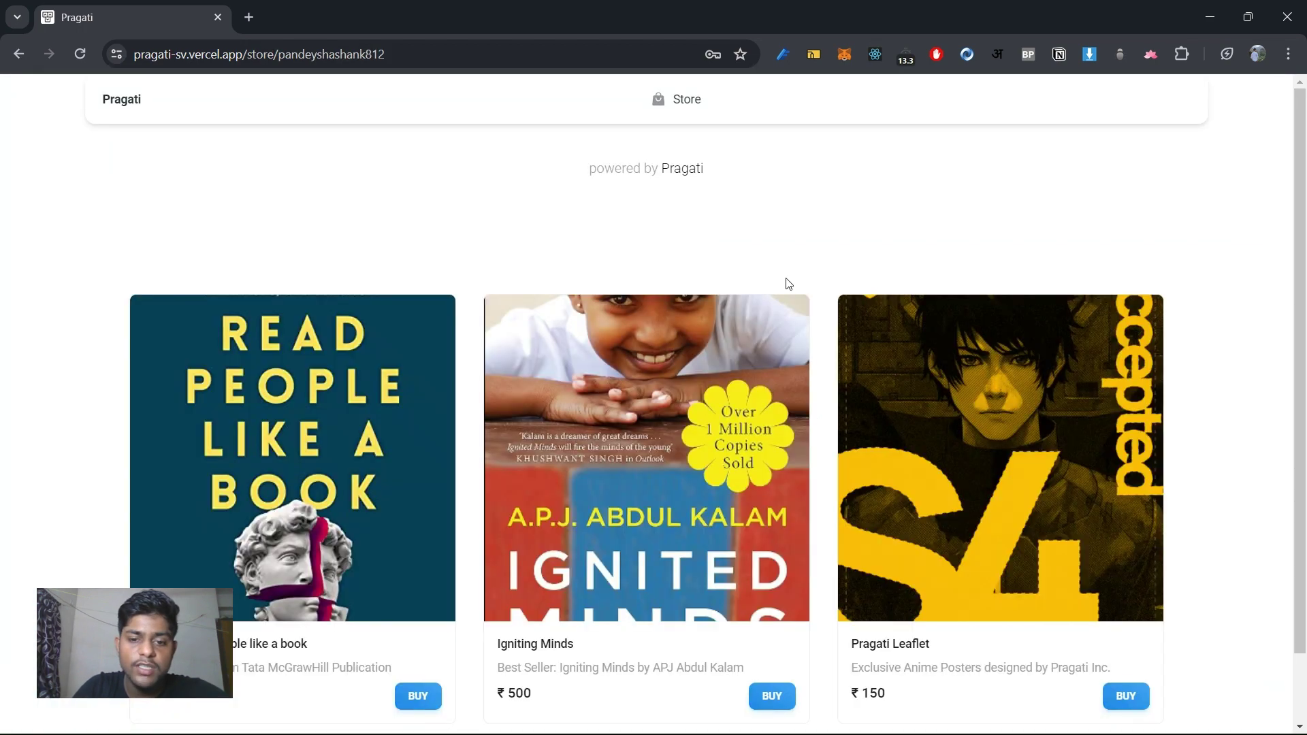
scroll(788, 284, "down", 1)
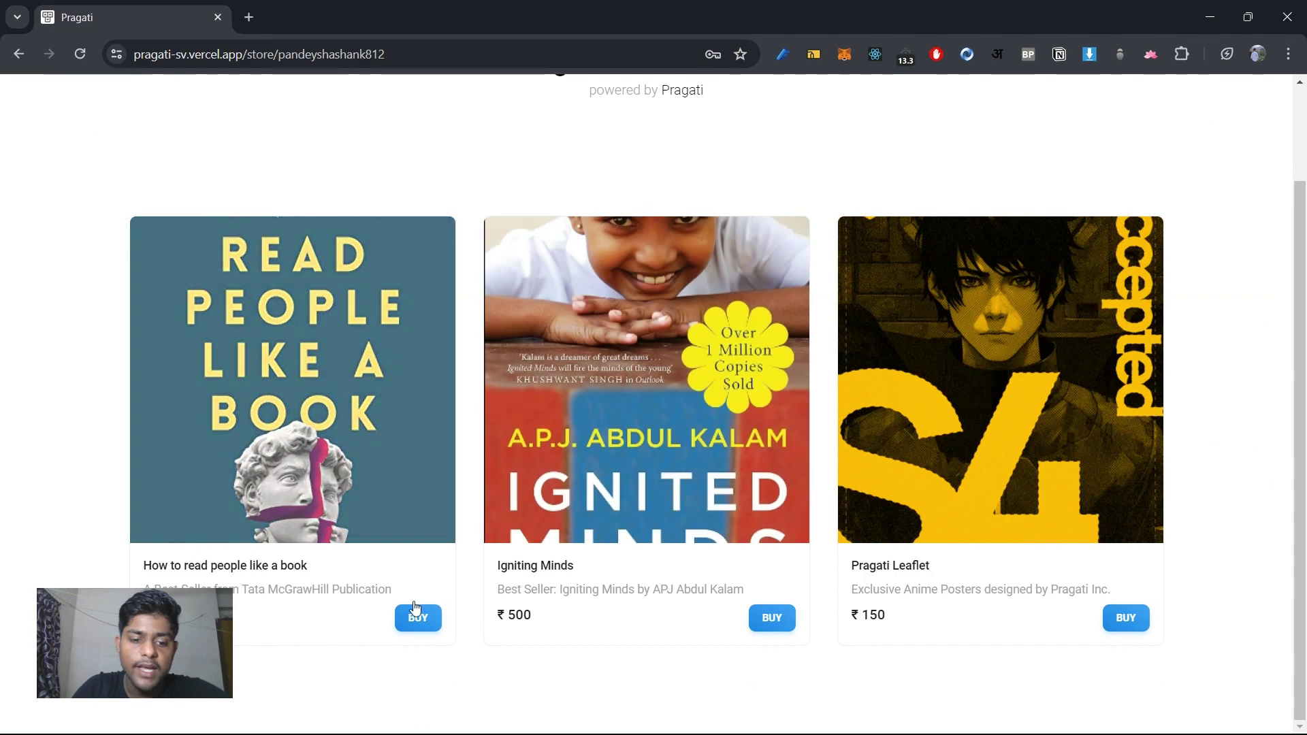
left_click(416, 618)
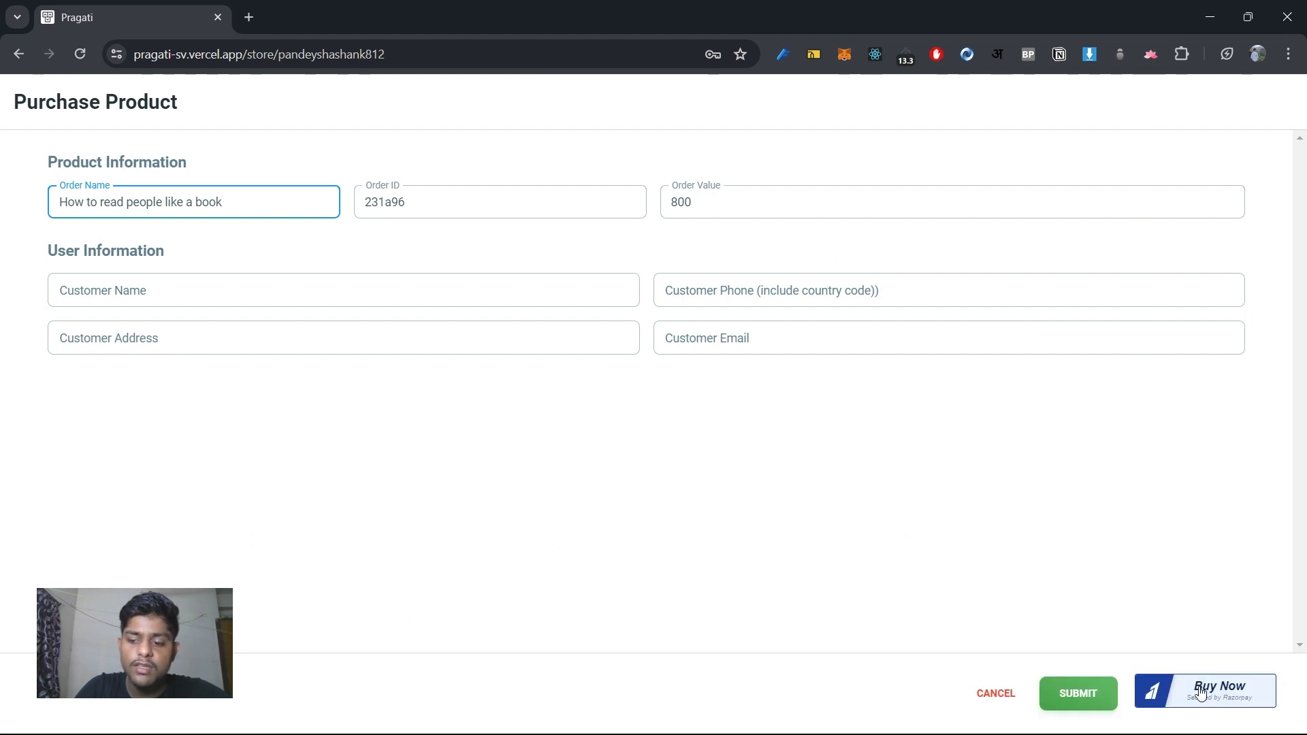
Launch the Razorpay checkout, cancel the payment, and close the purchase form.
left_click(1202, 694)
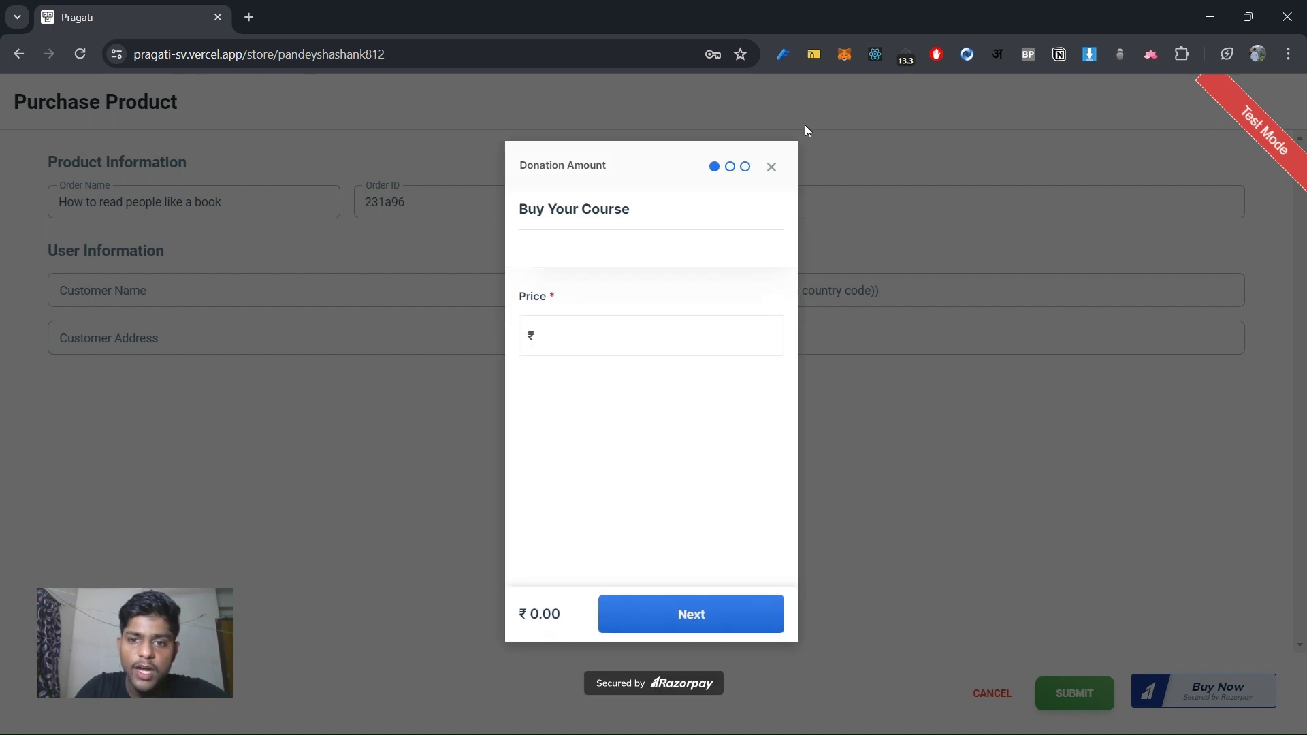
left_click(768, 180)
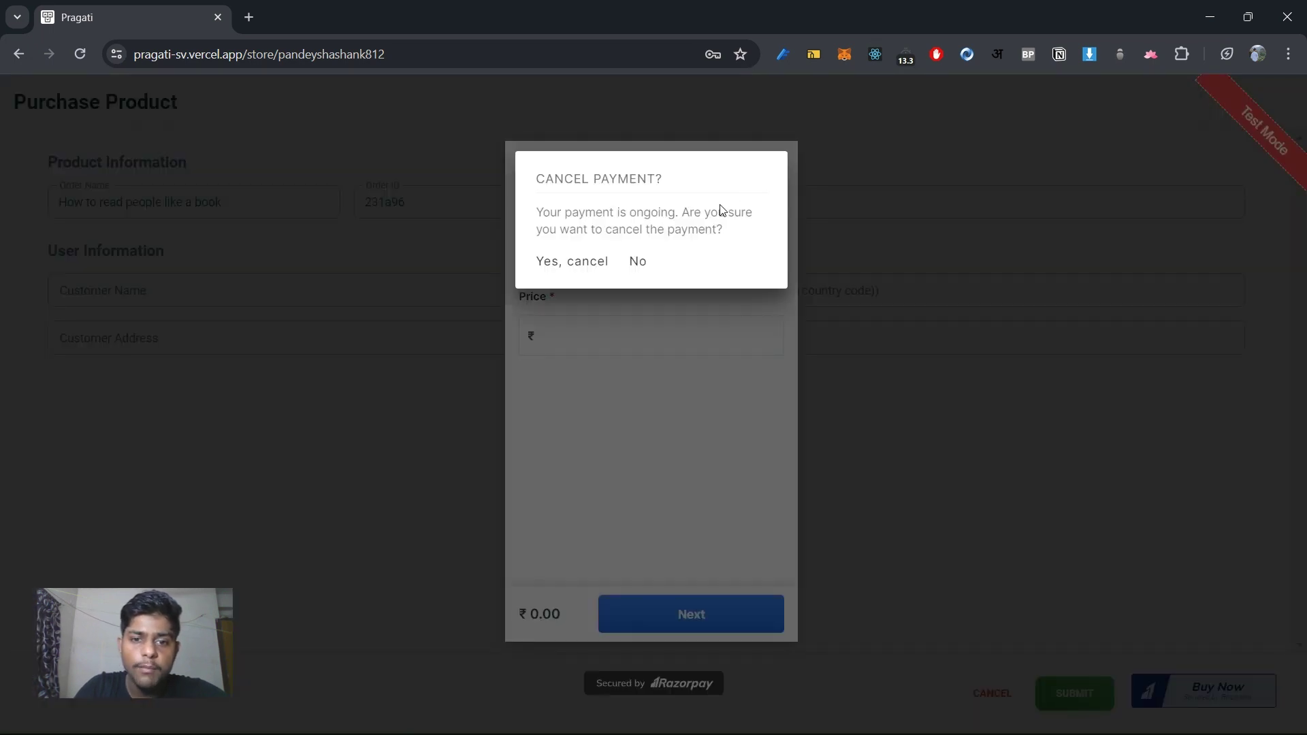
left_click(586, 262)
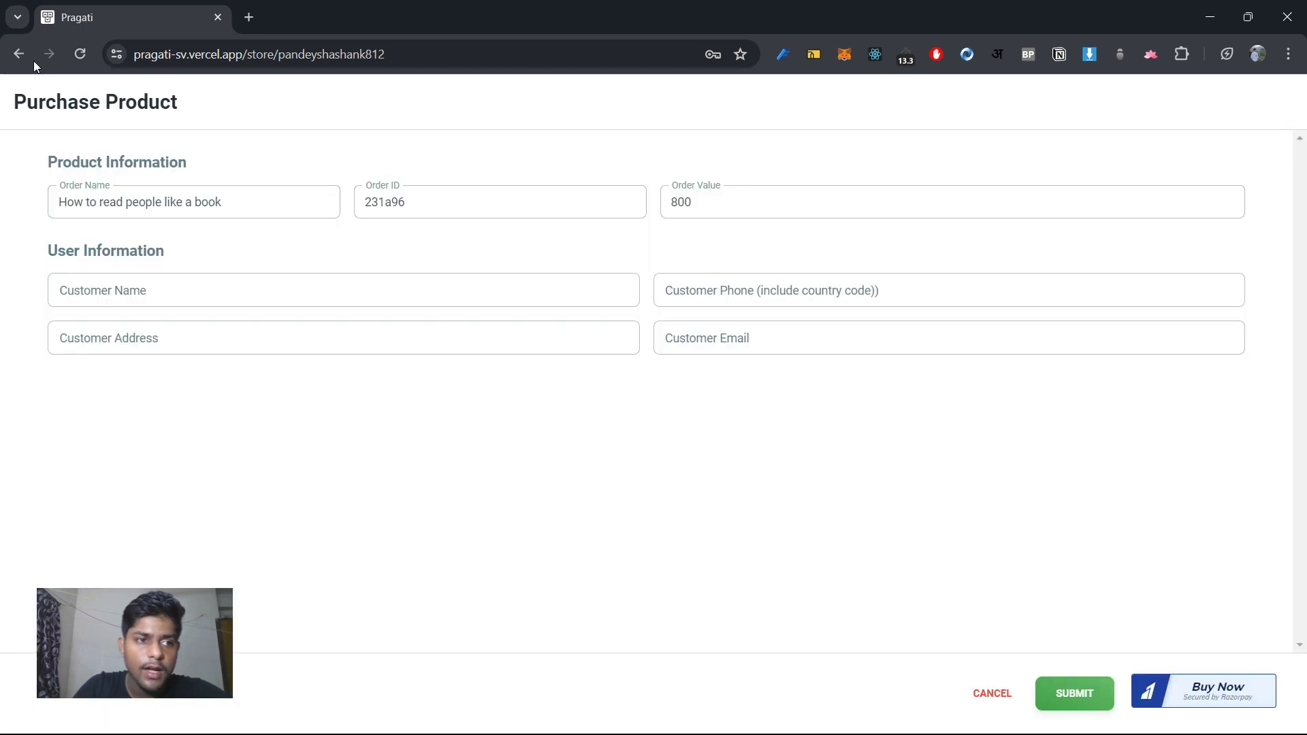
left_click(1009, 708)
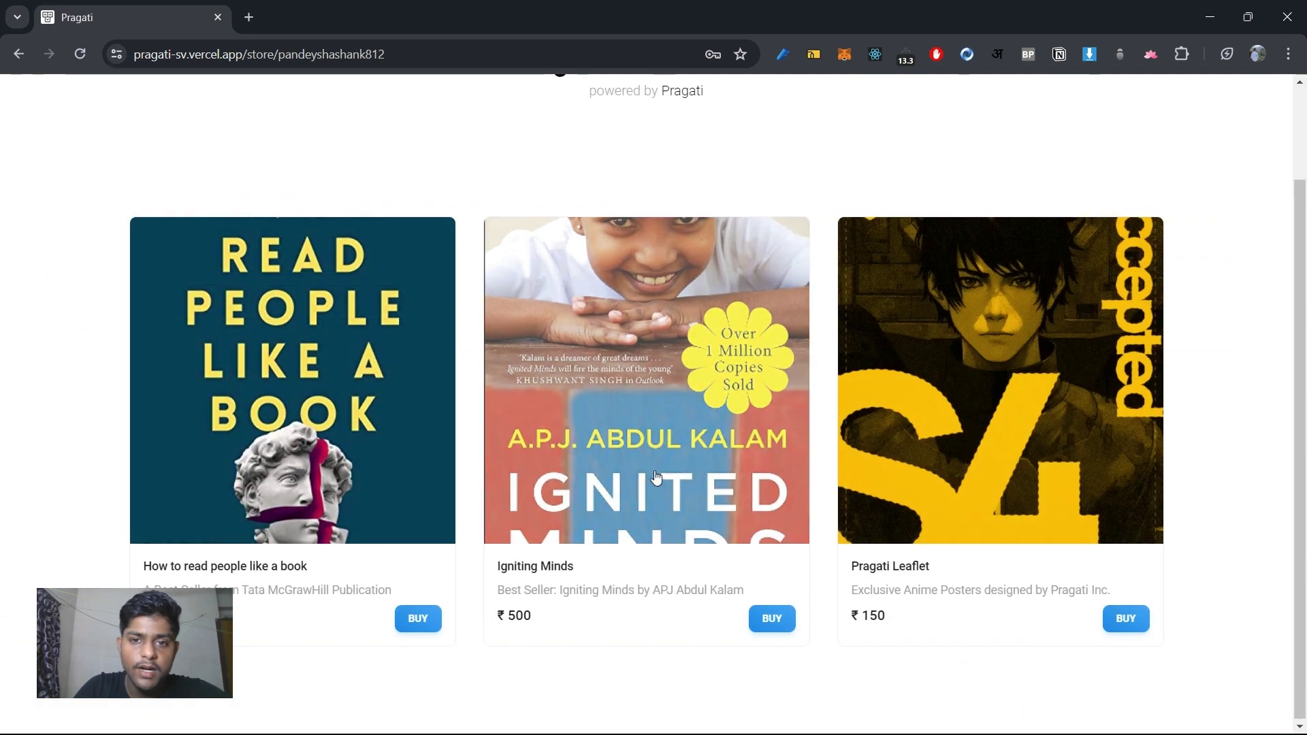
scroll(416, 373, "up", 2)
Go back, pass through Profile and Dashboard, and show the Product list with Pragati Leaflet and two books.
left_click(17, 56)
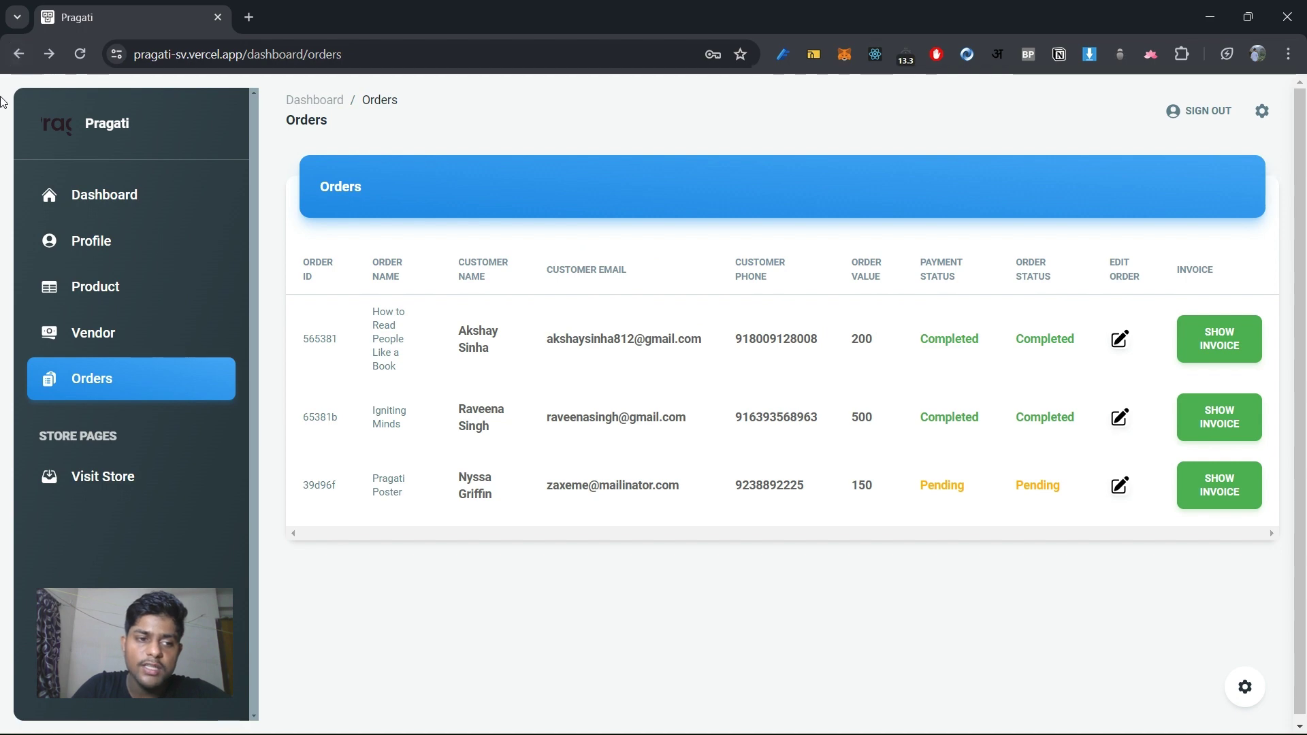
left_click(169, 250)
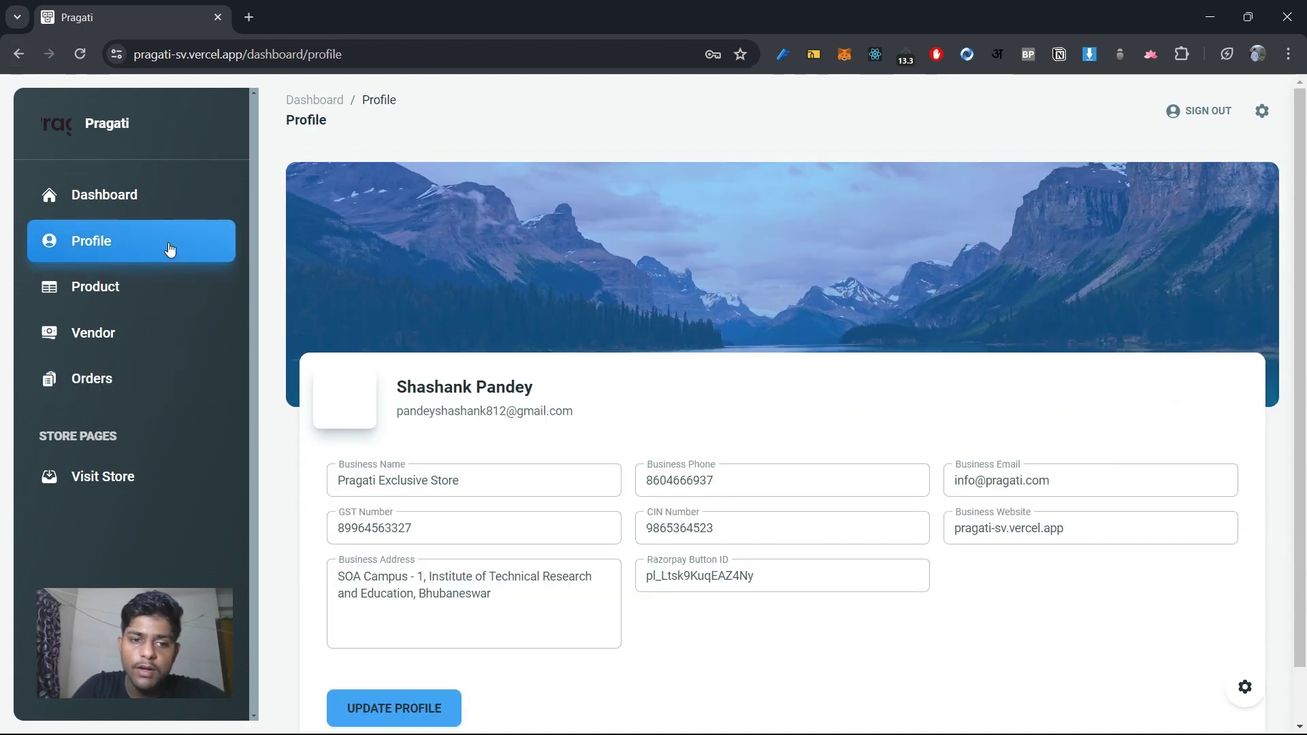
left_click(169, 199)
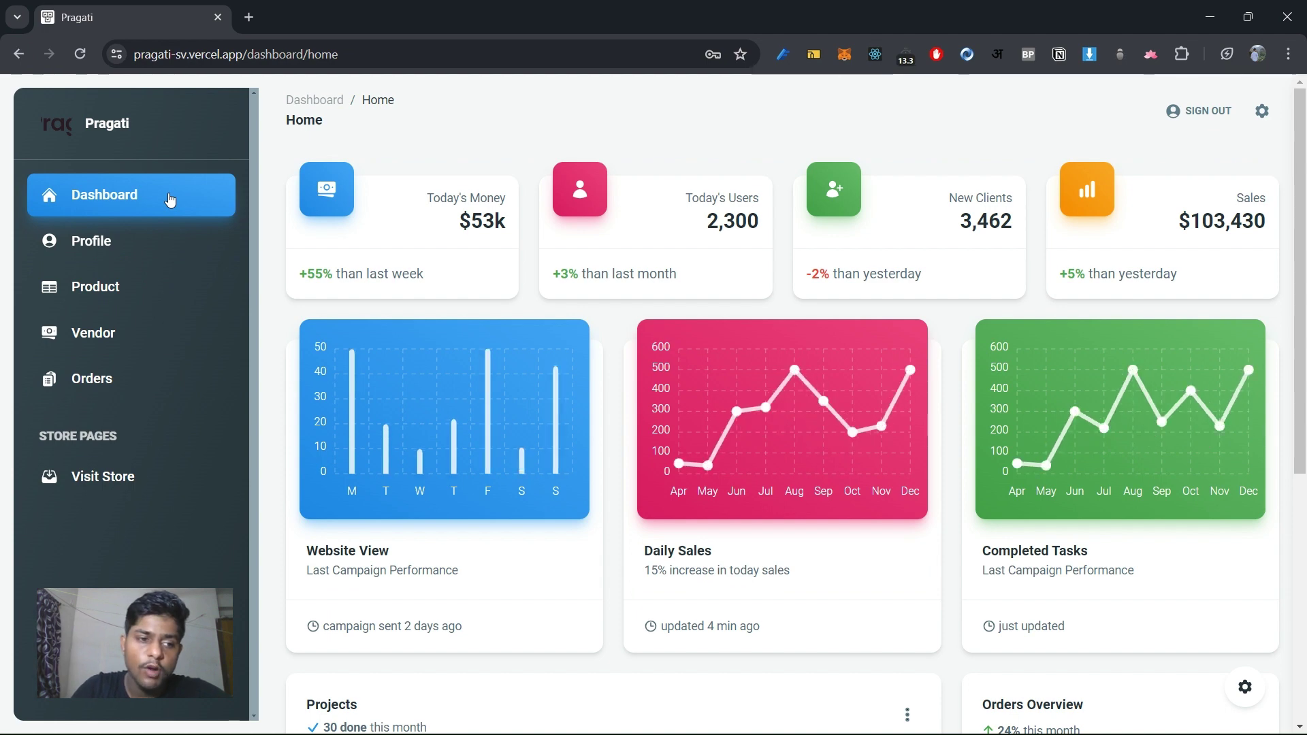
left_click(140, 285)
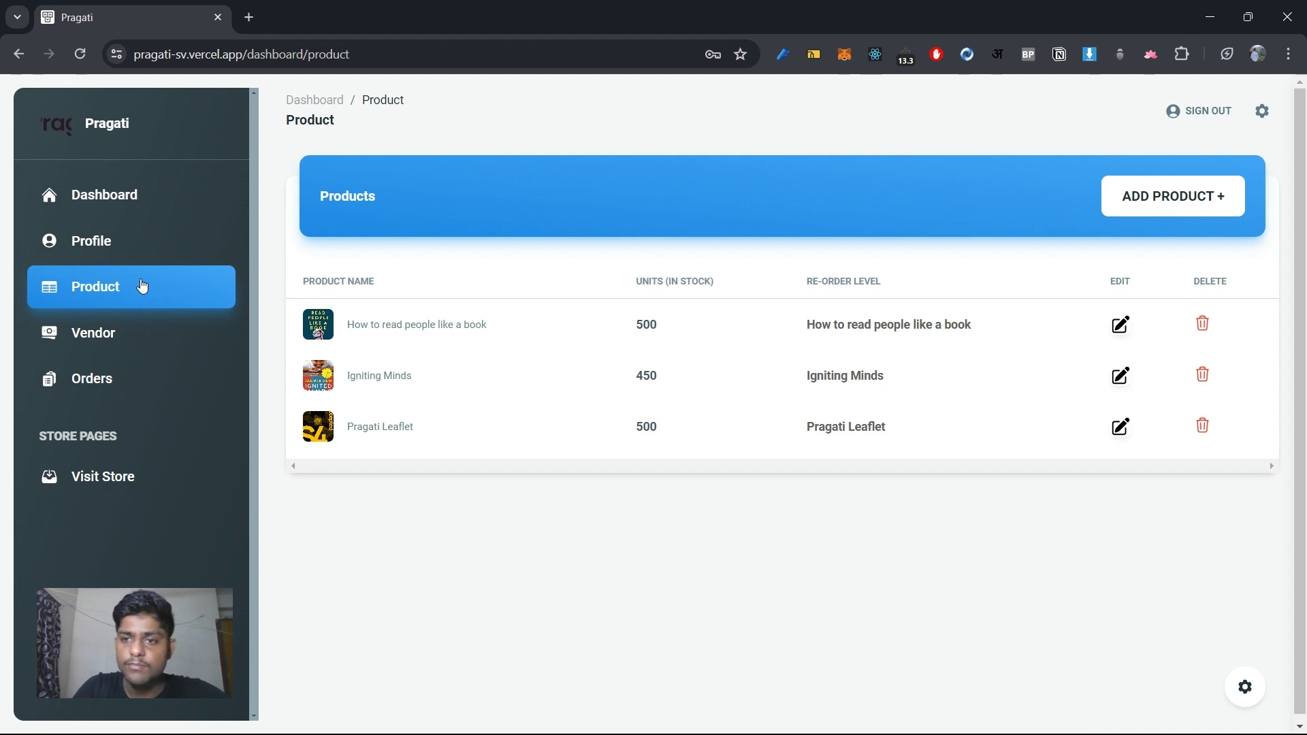
left_click(141, 287)
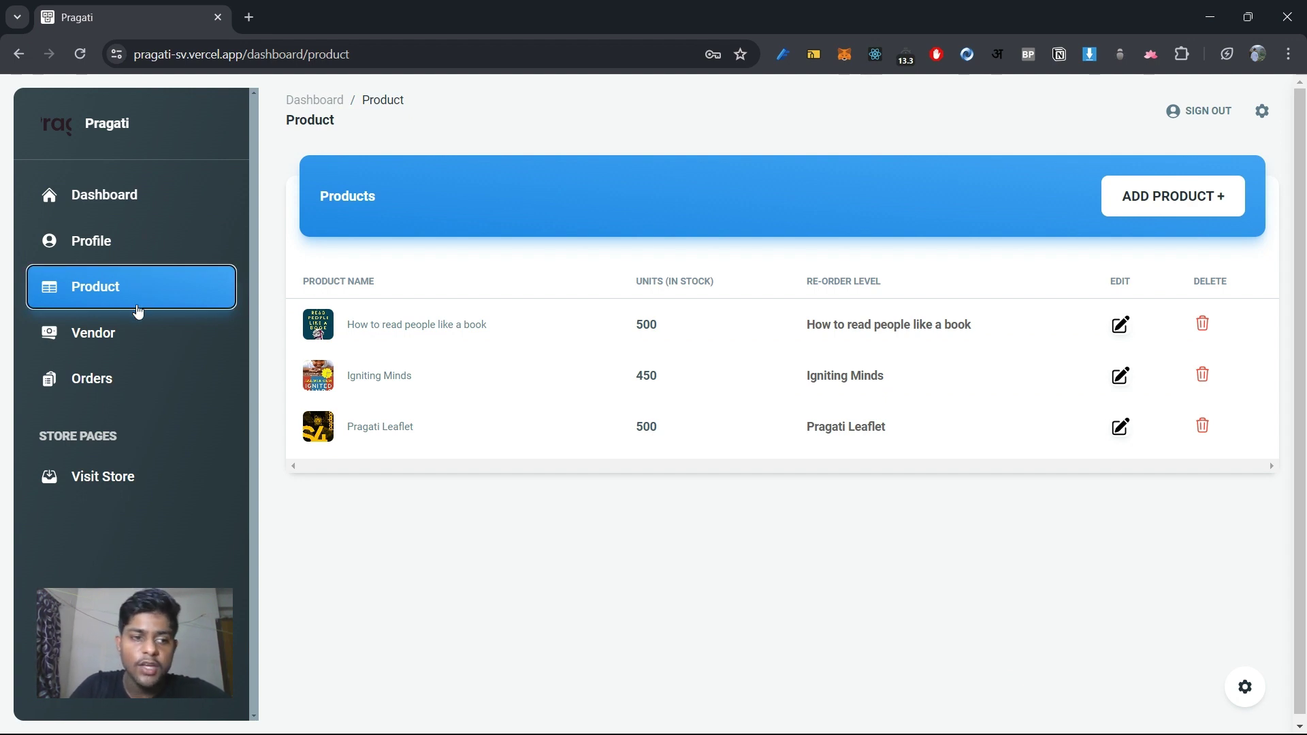